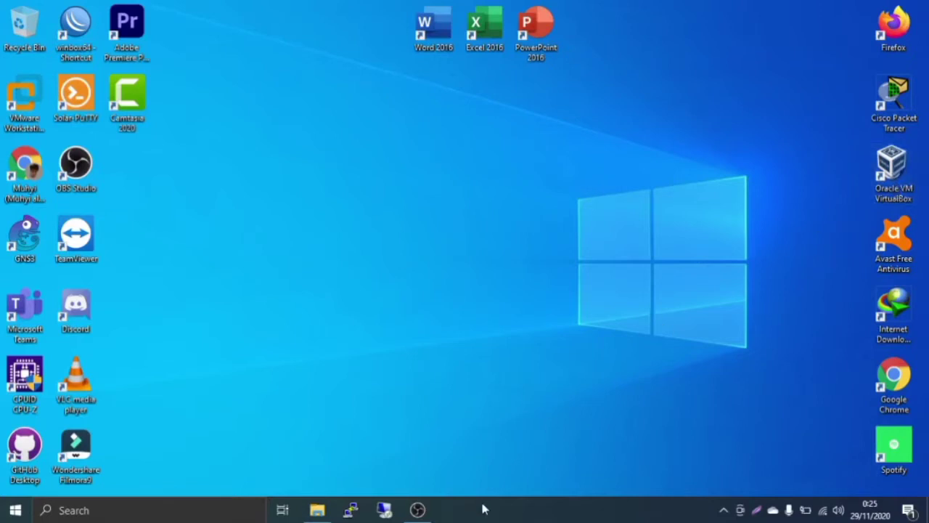
Open File Explorer on the Data Negara (M:) ISO folder holding the Parrot-security-4.10_amd64 image
left_click(332, 512)
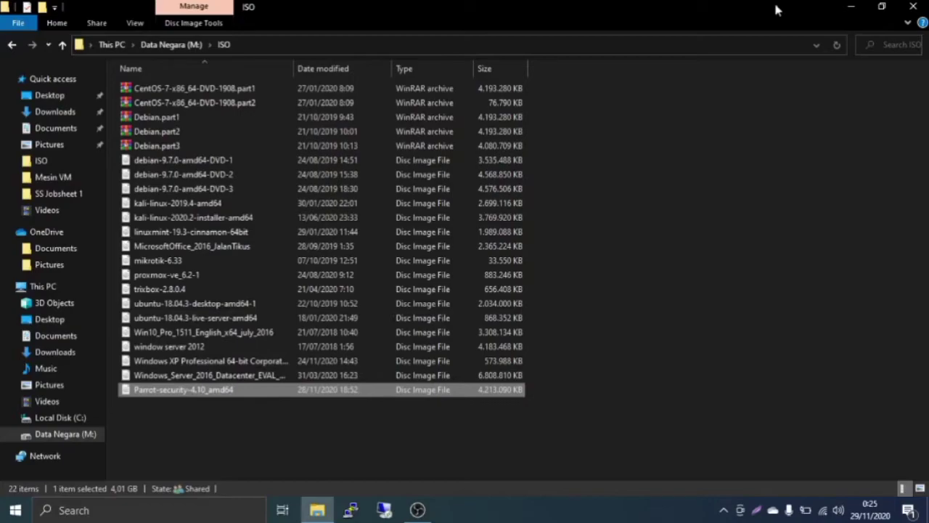
Minimize File Explorer to reveal the desktop and select the Oracle VM VirtualBox shortcut
left_click(851, 7)
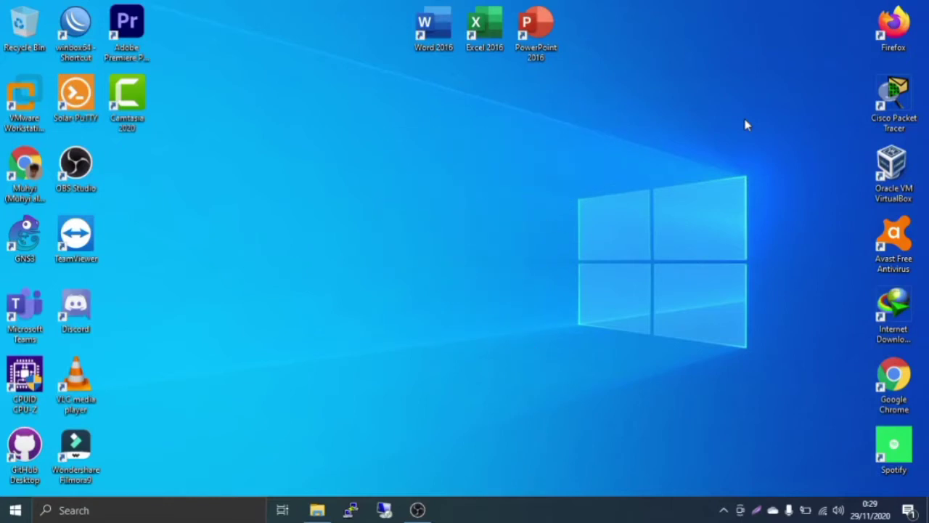
left_click(901, 169)
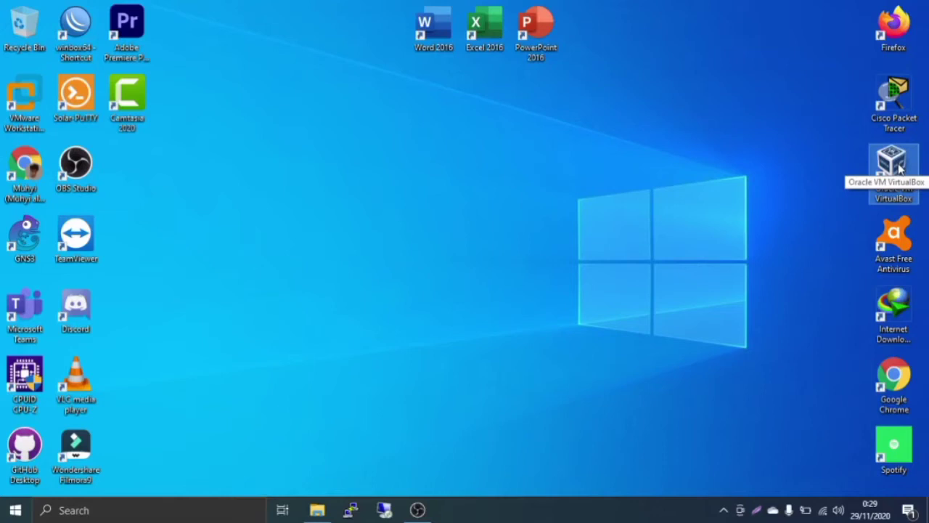
Launch VirtualBox from its desktop shortcut, opening the Manager with the kali linux machine listed
double_click(901, 167)
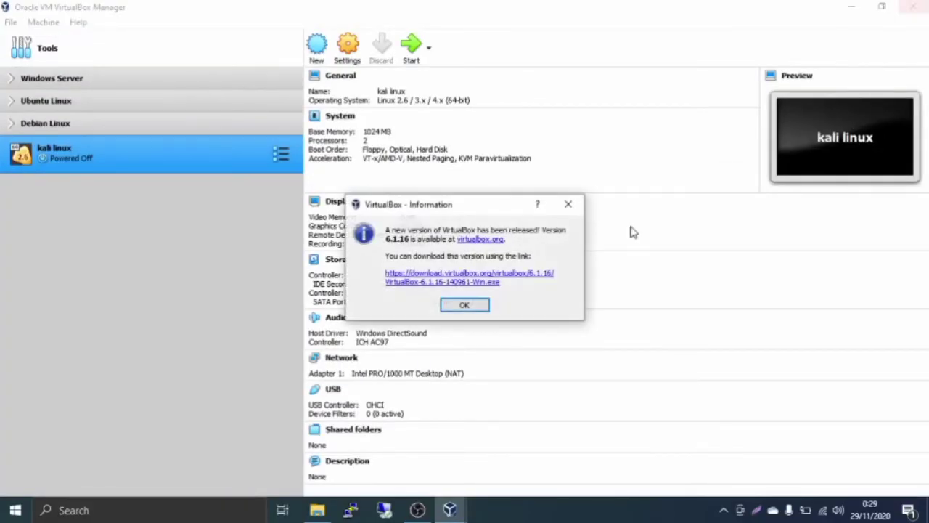
Dismiss the 6.1.16 update notice and start a new virtual machine from Tools
key("Return")
left_click(483, 308)
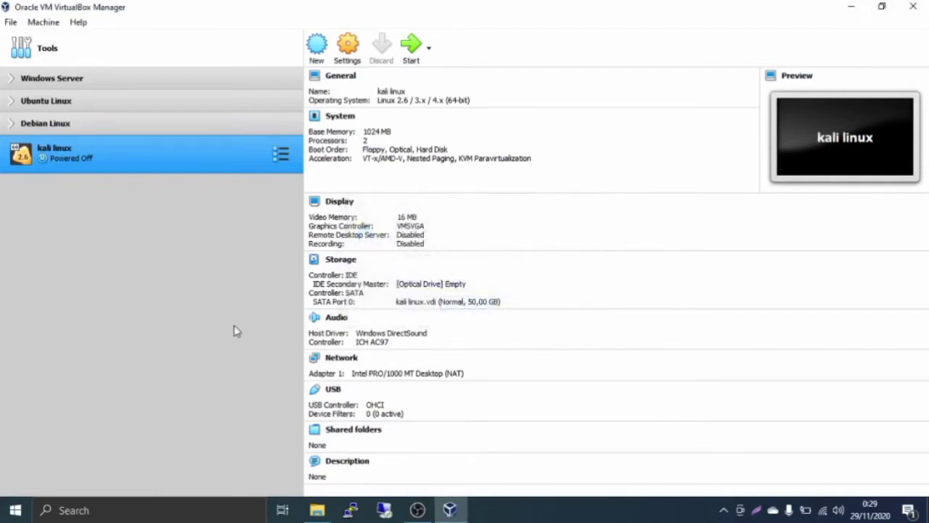
left_click(80, 52)
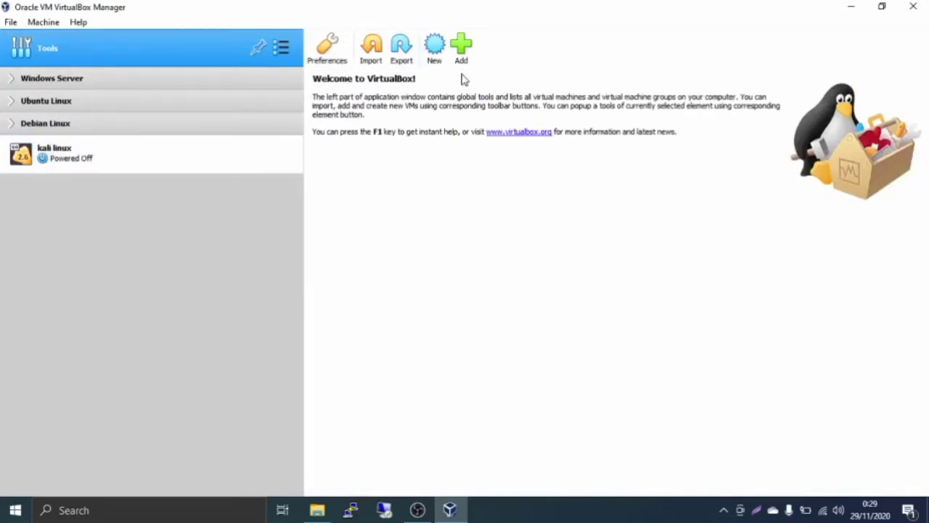
left_click(438, 60)
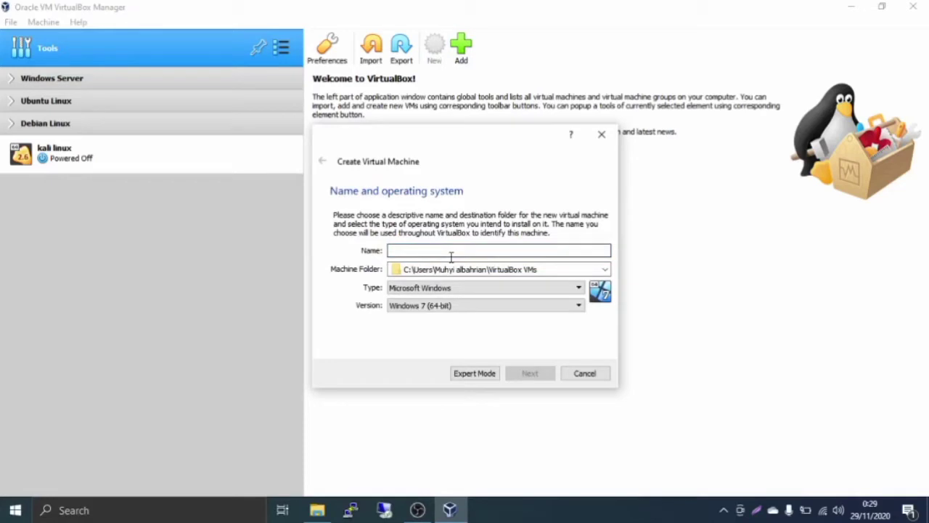
Name the machine 'Parrot OS' with version Other/Unknown (64-bit) and continue
type("Pr")
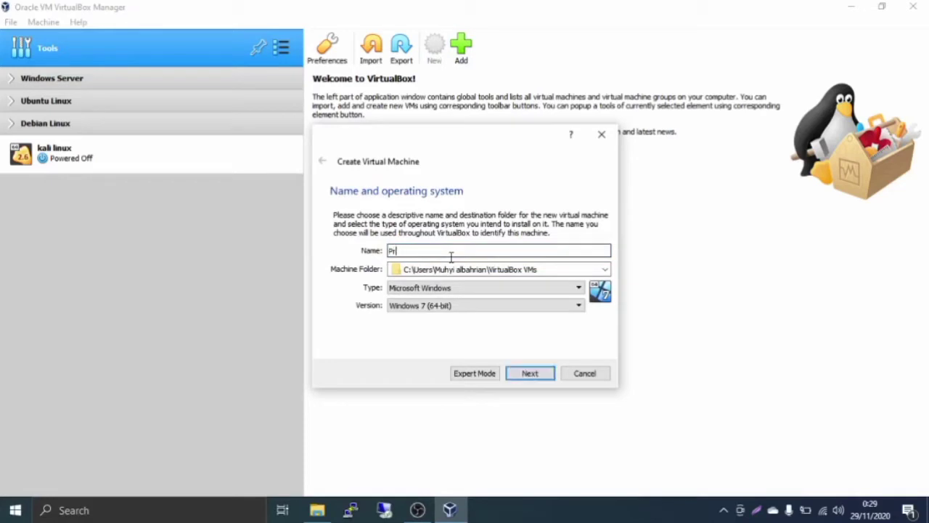
key("BackSpace")
type("arrot ")
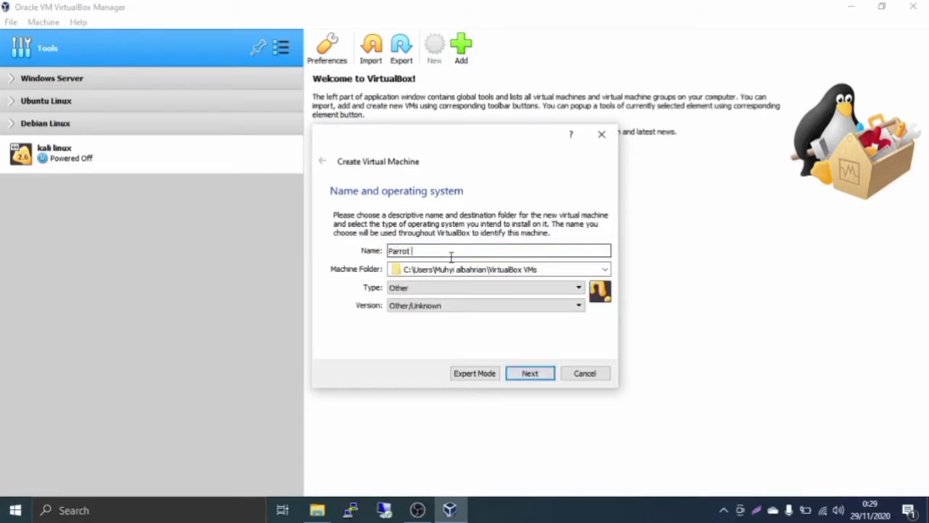
type("OS")
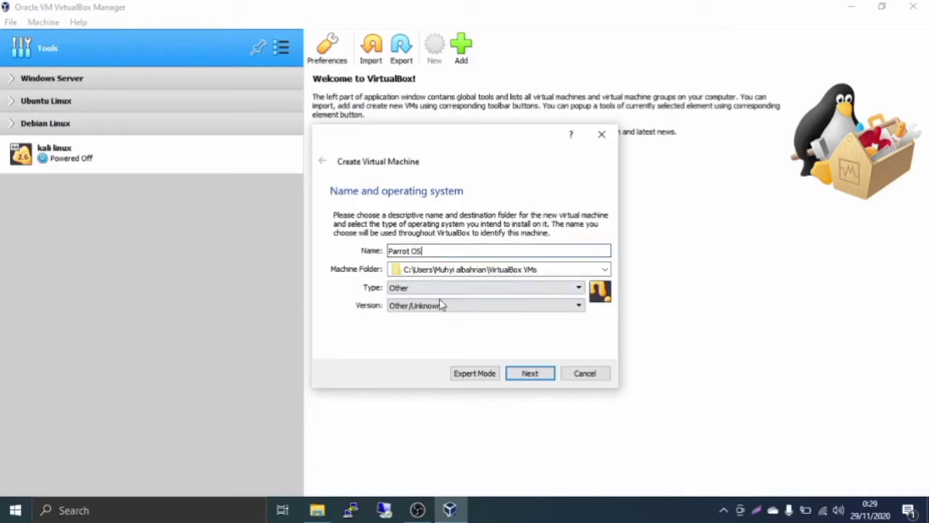
left_click(436, 306)
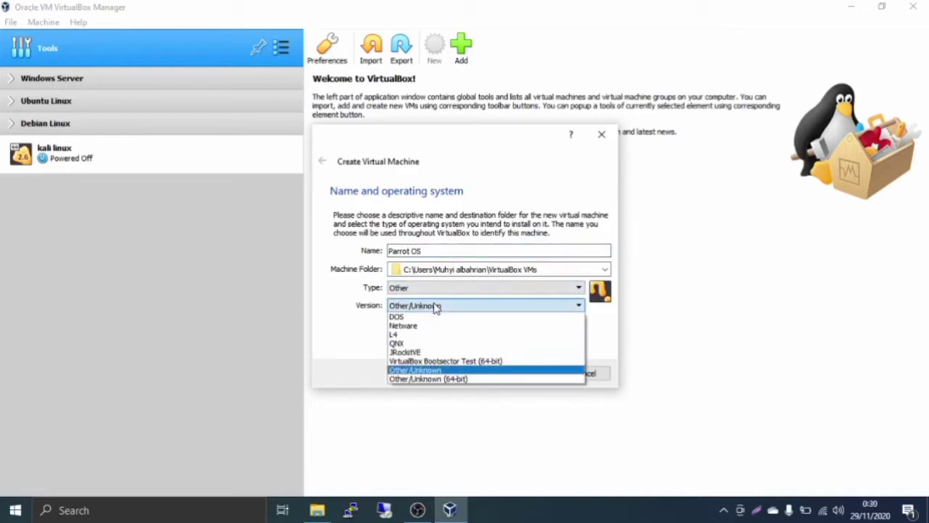
key("Down")
key("Return")
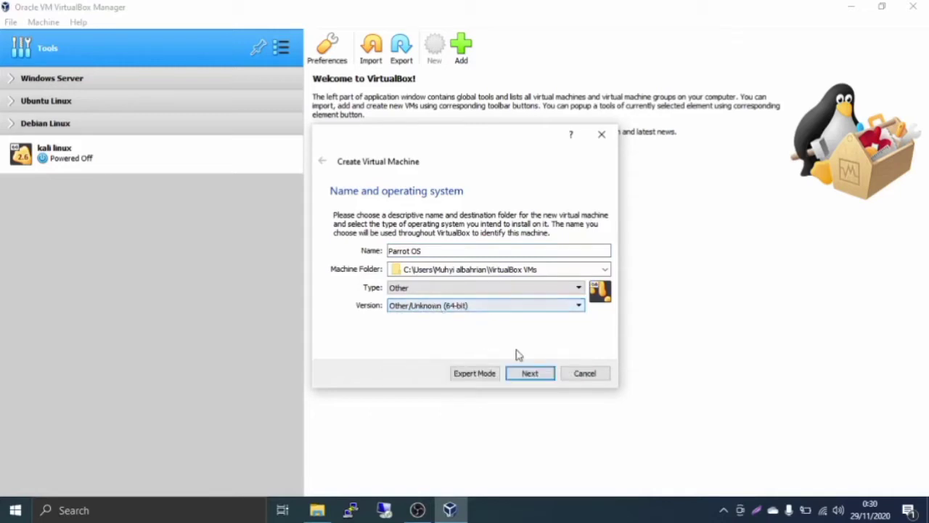
left_click(552, 376)
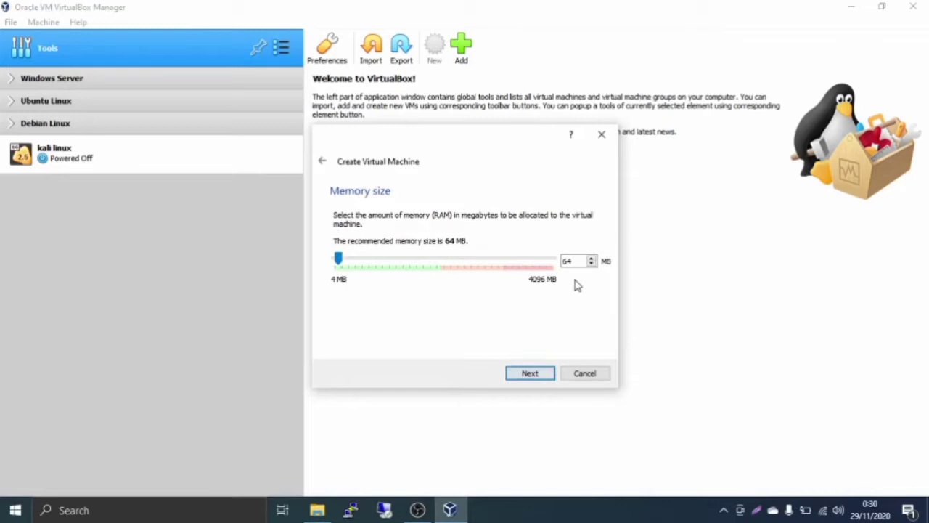
Set the machine's memory size to 1024 MB
double_click(571, 259)
type("1024")
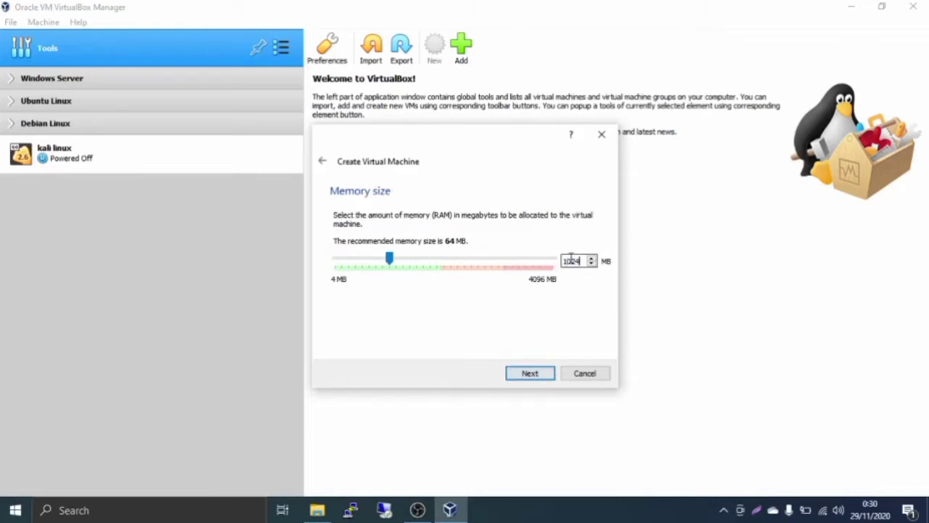
left_click(531, 376)
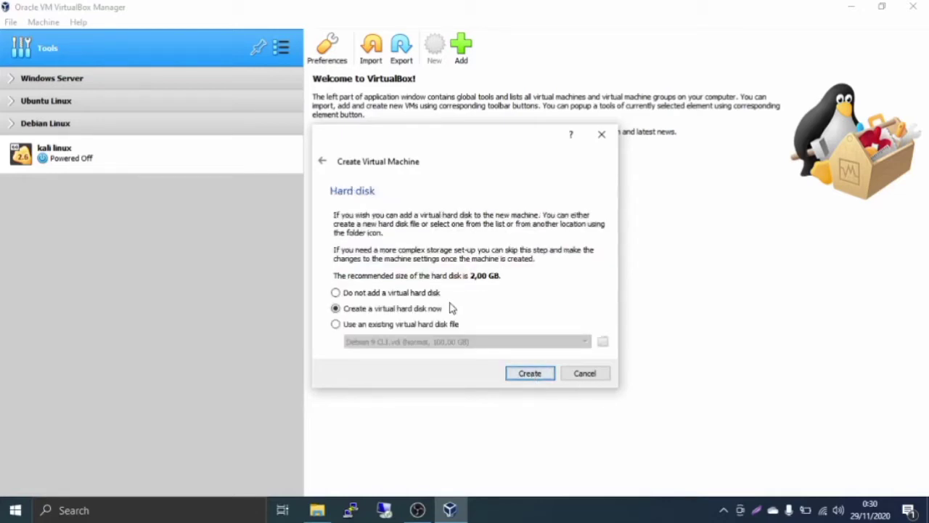
Create a new dynamically allocated VDI virtual hard disk
left_click(513, 376)
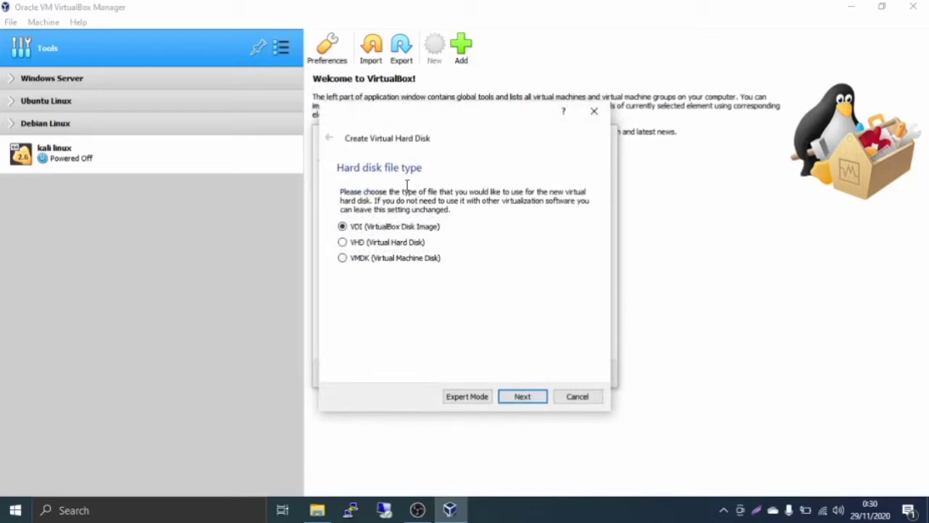
left_click(535, 401)
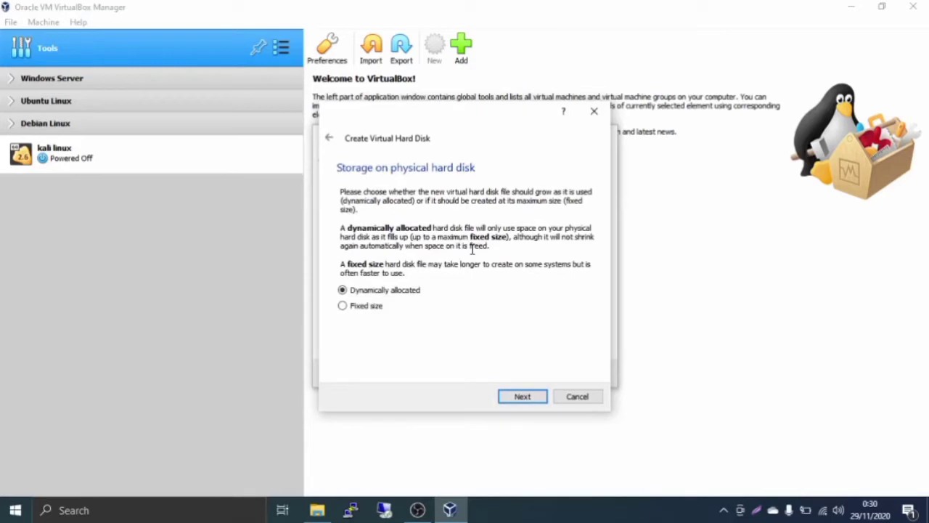
left_click(523, 400)
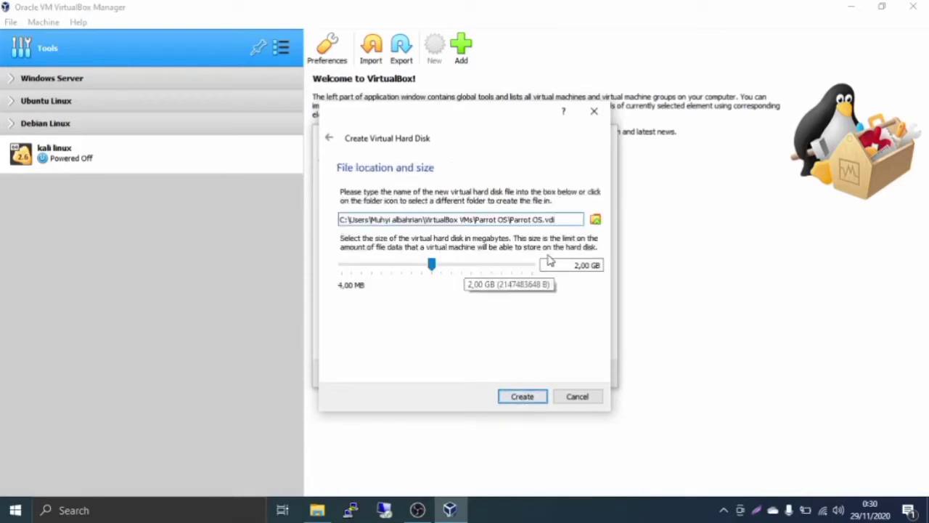
Save the Parrot OS.vdi disk file in the Mesin VM folder on Data Negara (M:)
left_click(594, 219)
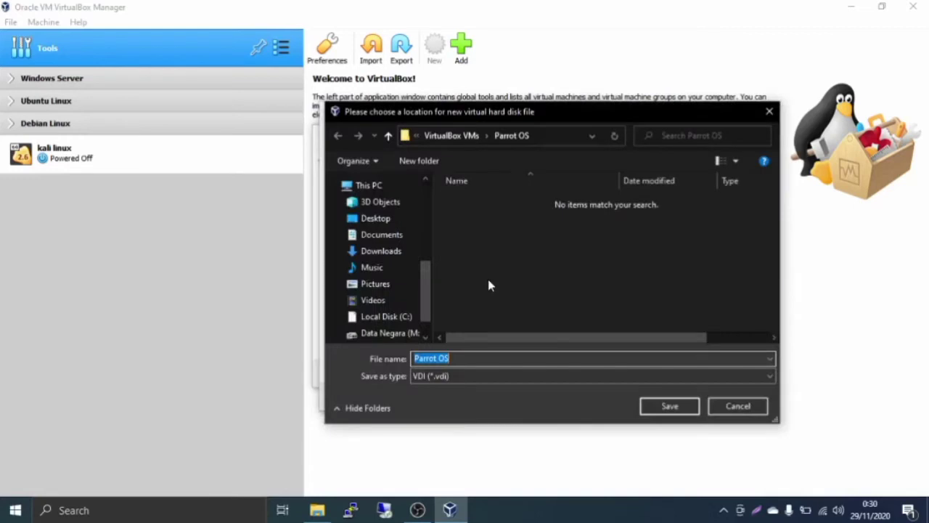
scroll(388, 301, "down", 1)
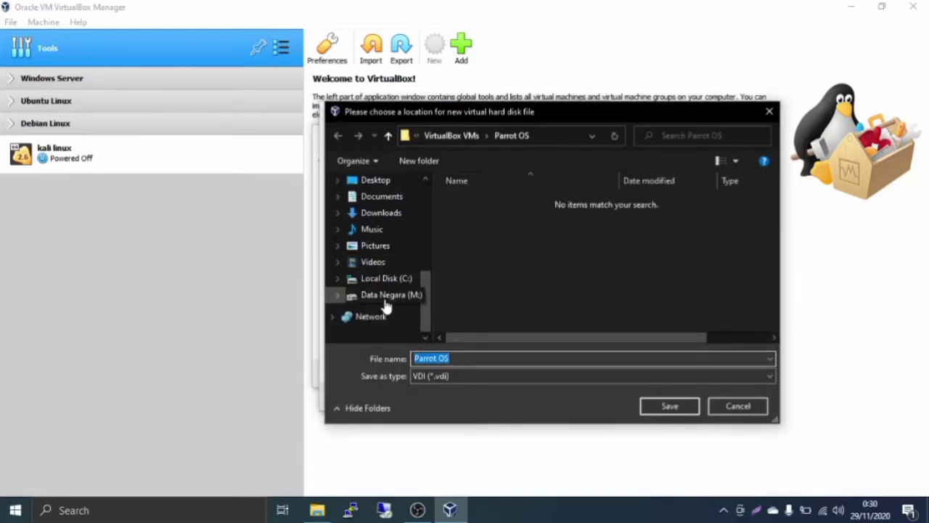
left_click(387, 303)
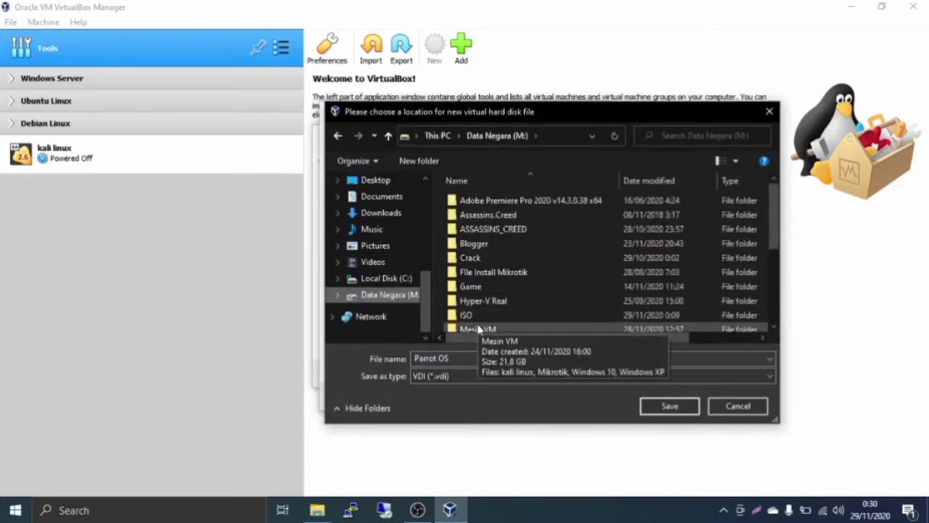
double_click(477, 329)
left_click(690, 408)
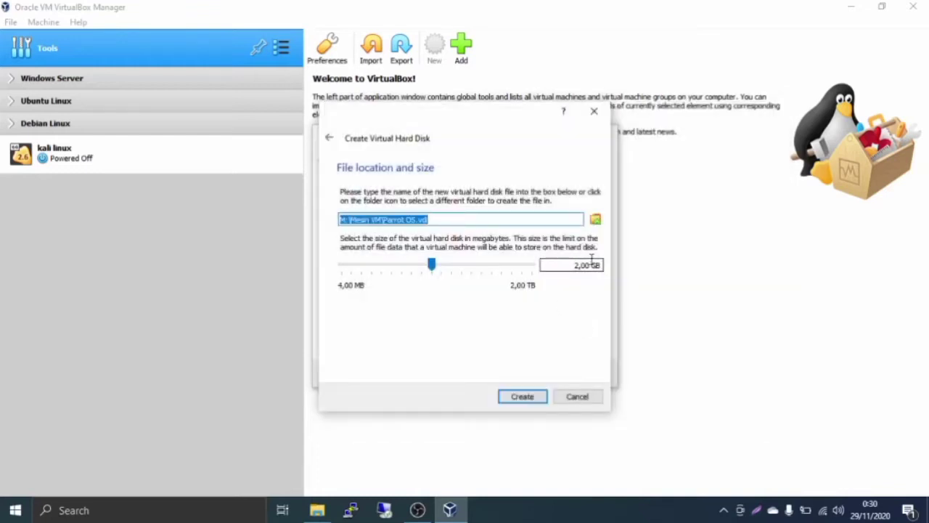
Set the virtual hard disk size to 70 GB
left_click_drag(592, 264, 575, 265)
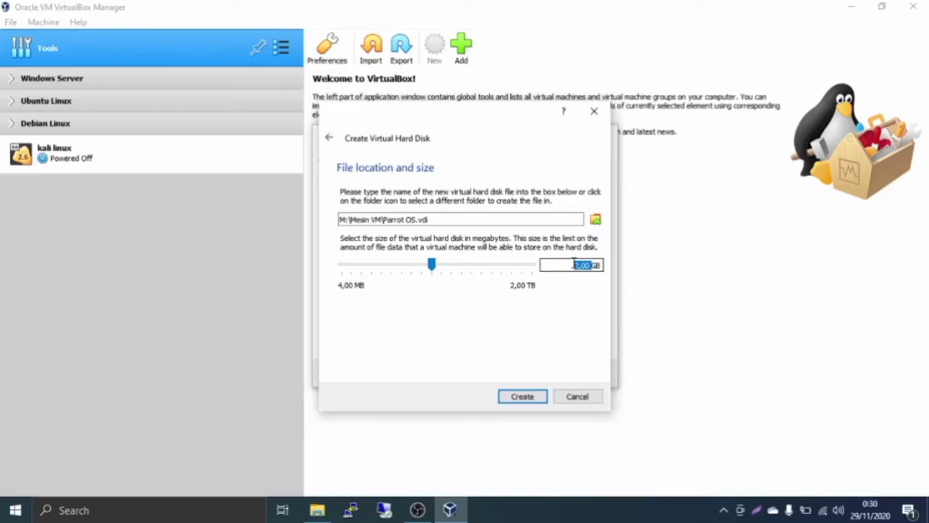
type("50")
key("BackSpace")
type("00")
key("BackSpace")
key("BackSpace")
type("70")
key("BackSpace")
key("BackSpace")
key("Left")
key("shift+End")
type("70")
Create the Parrot OS machine, then set 2 processors under System > Processor settings
left_click(522, 396)
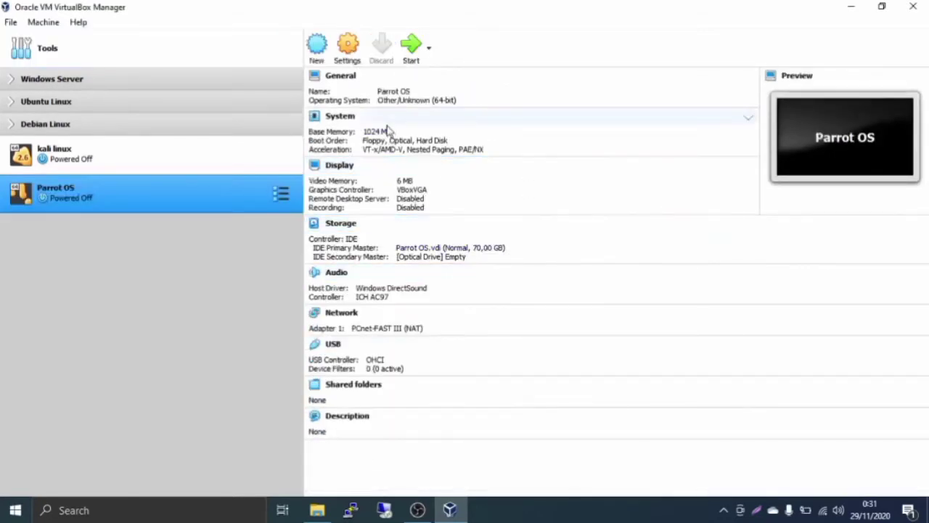
left_click(359, 65)
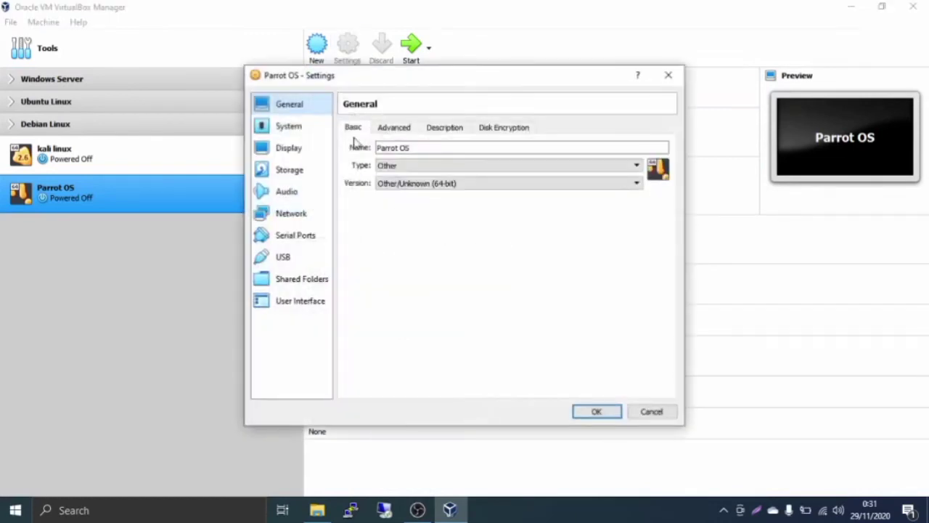
left_click(318, 129)
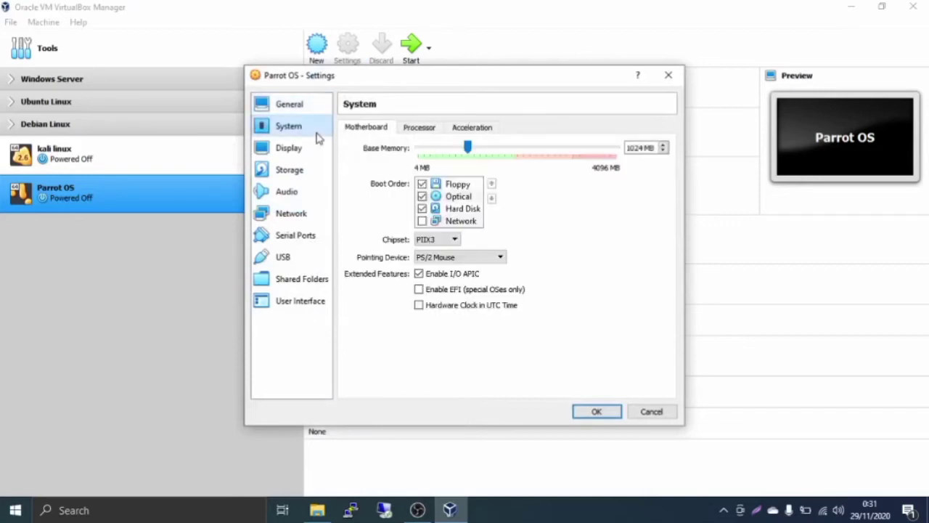
left_click(408, 131)
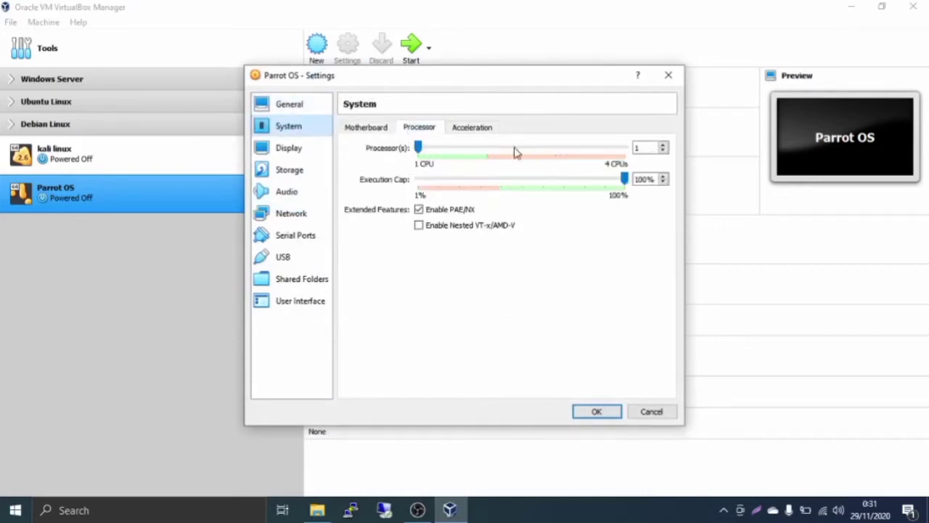
left_click(490, 152)
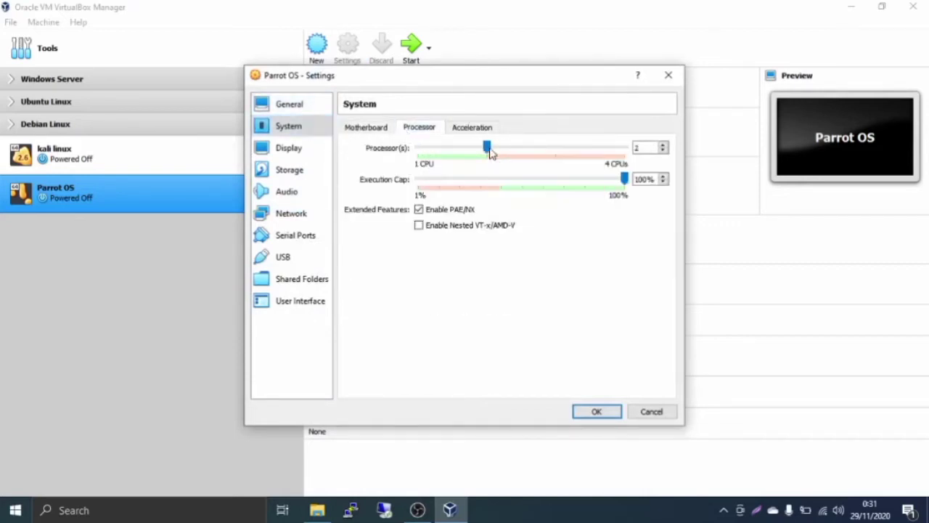
left_click(596, 412)
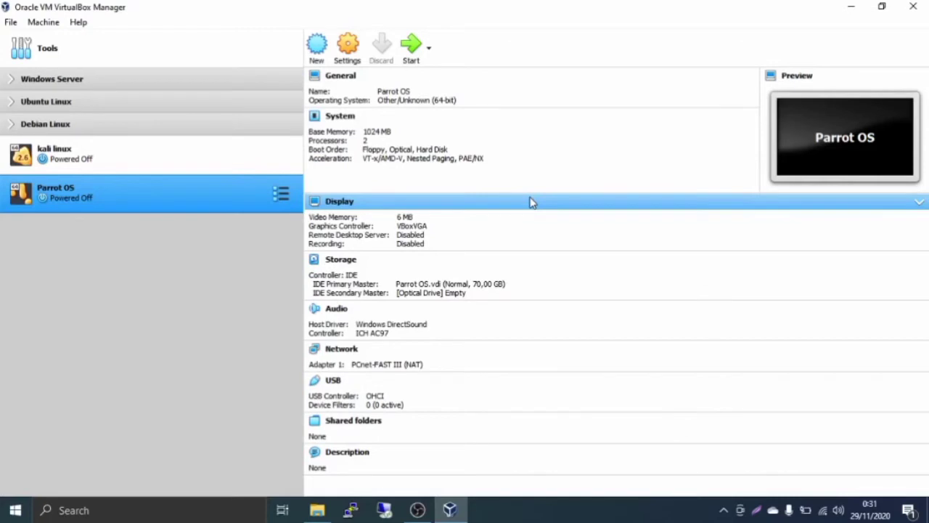
Power on the Parrot OS machine and check the start-up disk image list
left_click(412, 47)
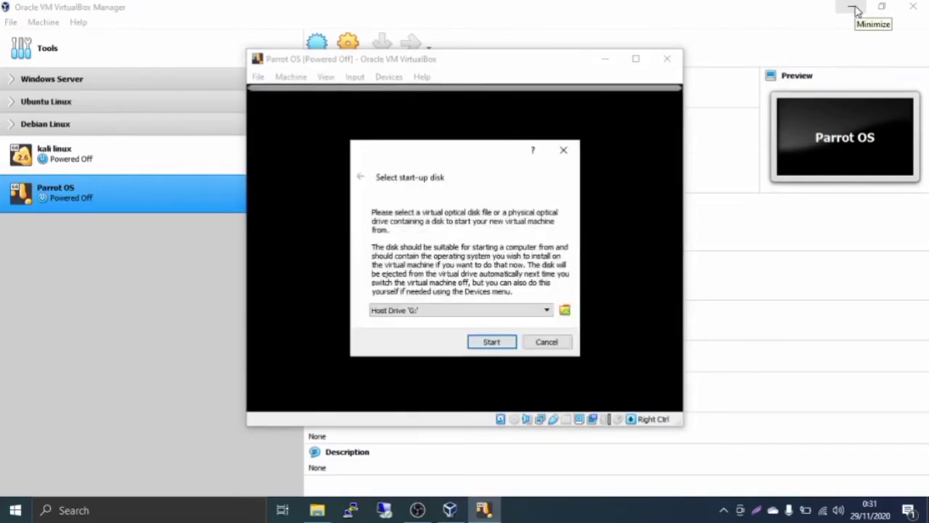
left_click(854, 9)
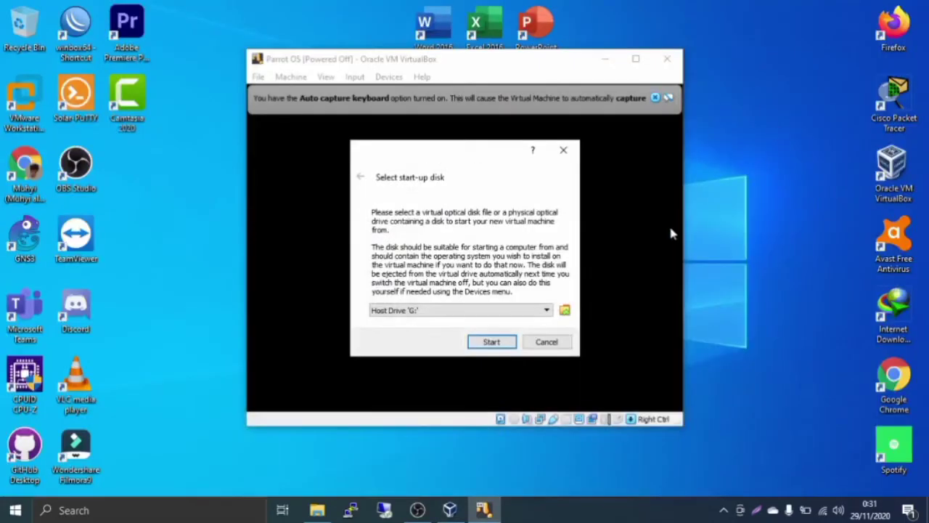
left_click(545, 312)
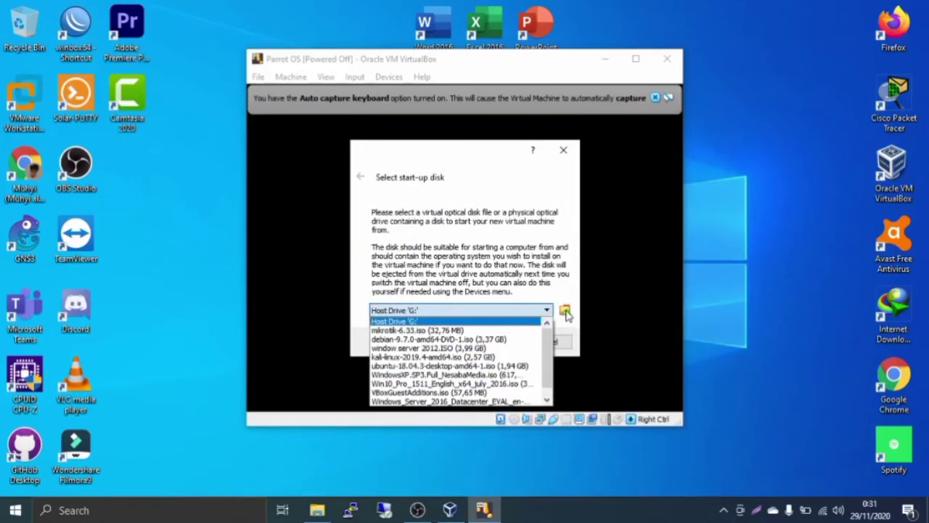
left_click(565, 308)
Add Parrot-security-4.10_amd64.iso as the start-up disk and boot the machine from it
left_click(565, 311)
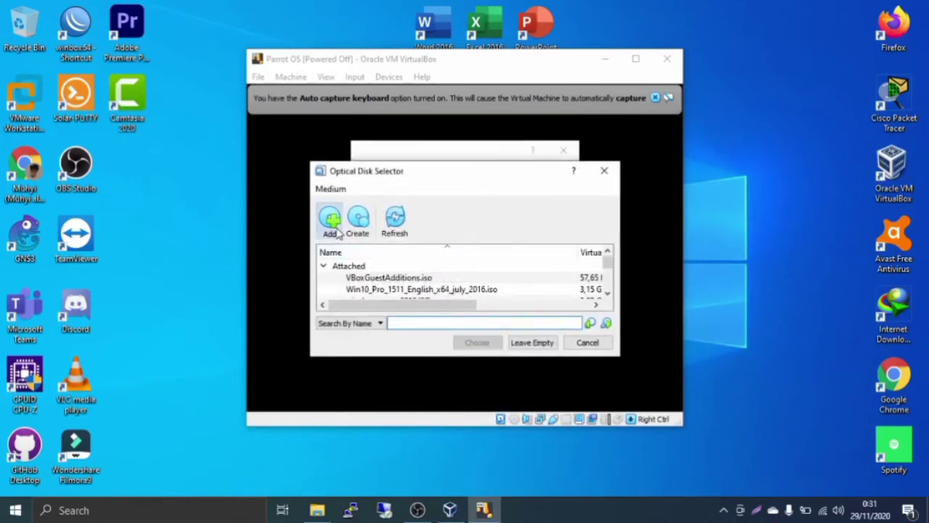
left_click(334, 229)
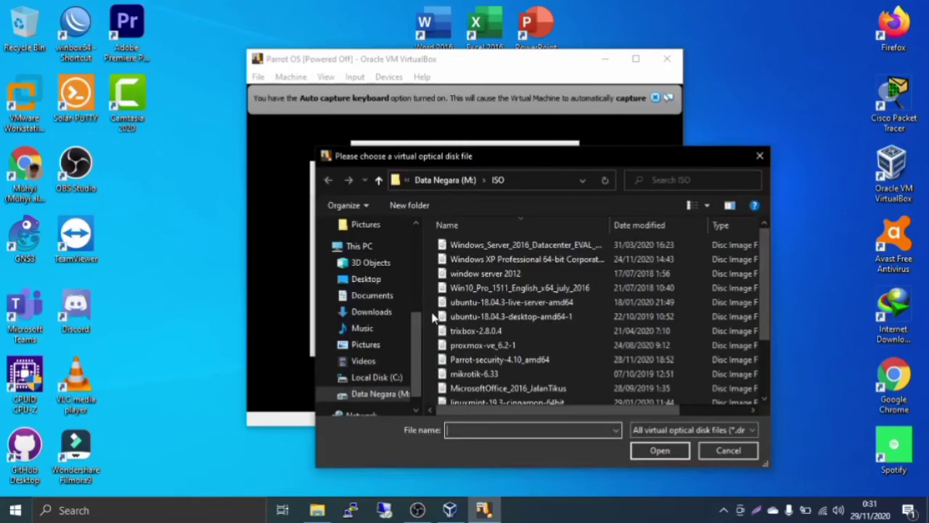
scroll(512, 347, "down", 2)
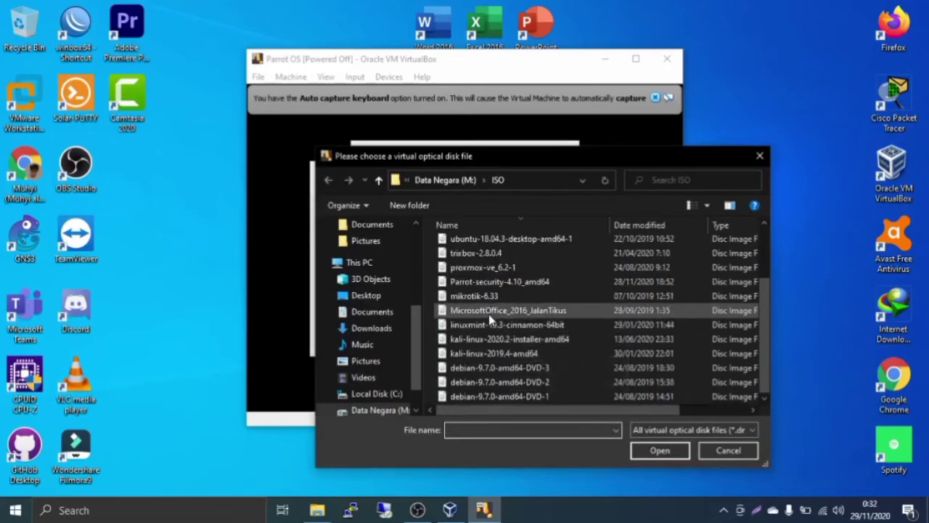
left_click(489, 287)
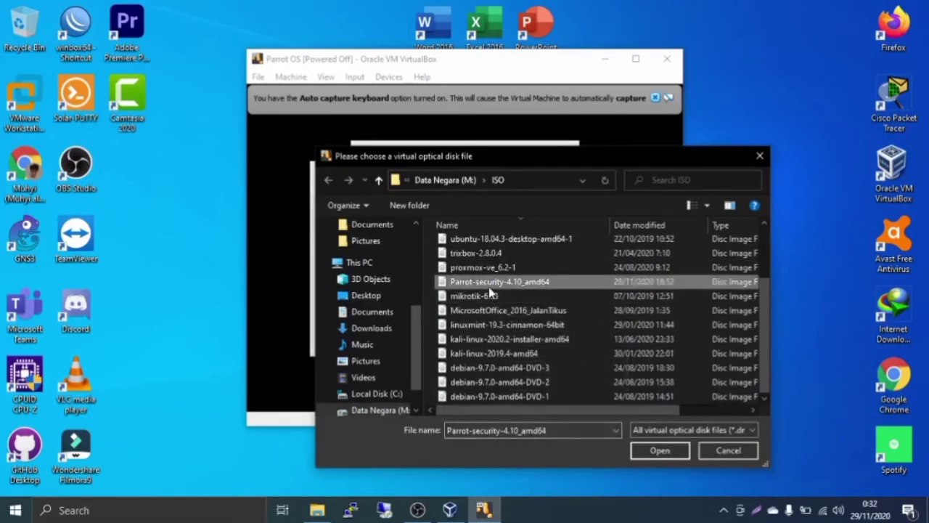
left_click(651, 455)
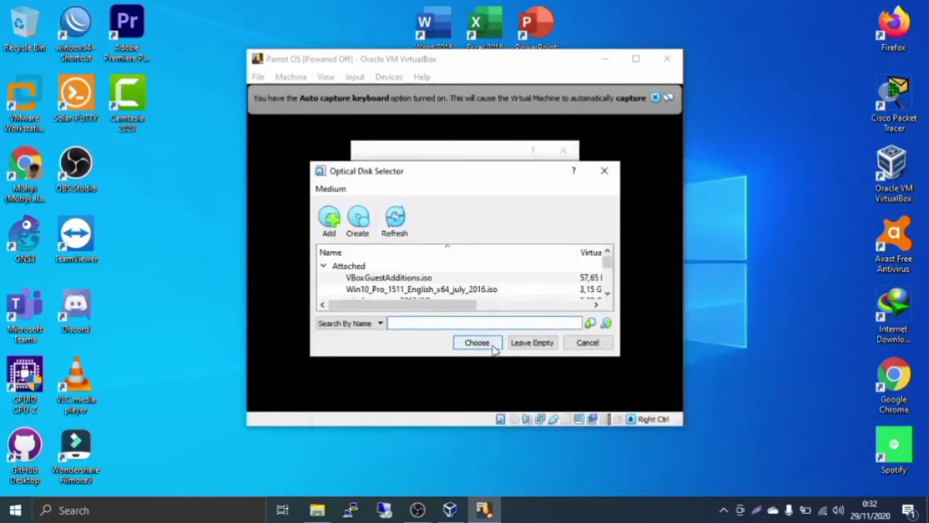
left_click(477, 344)
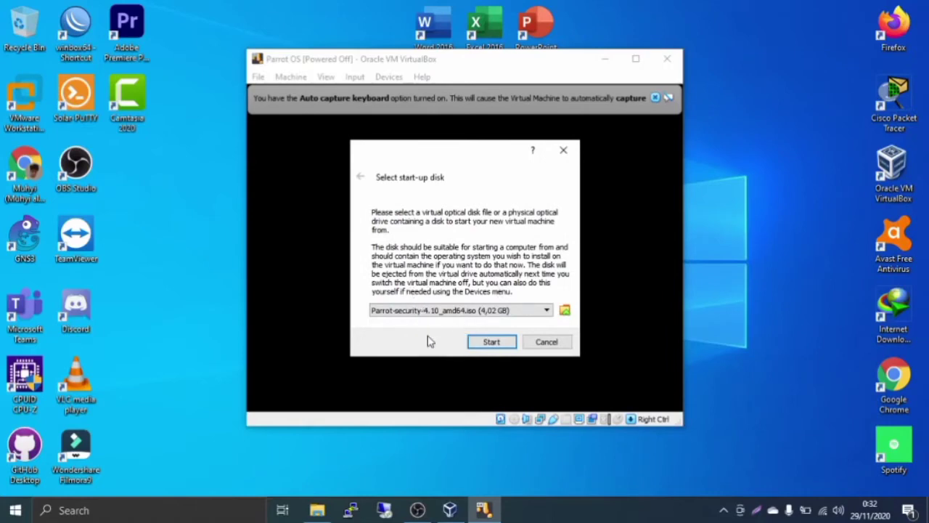
left_click(492, 343)
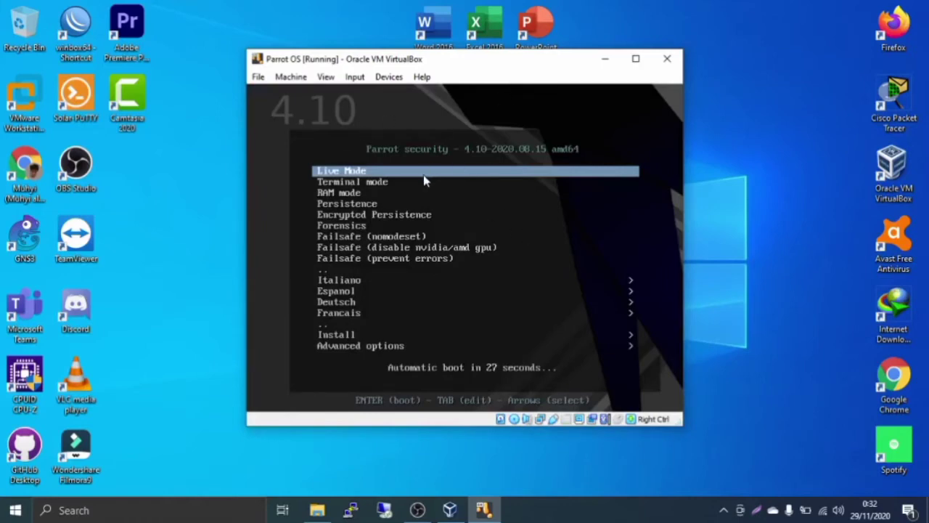
In the Parrot boot menu, open Install and launch Install with GTK GUI
key("Down")
key("Down")
key("Down")
key("Down")
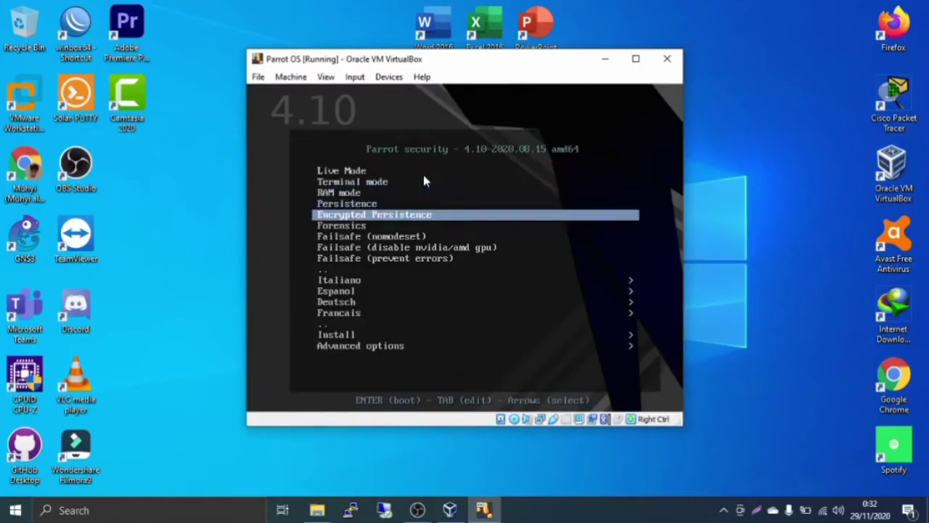
key("Down")
key("Down")
key("Down")
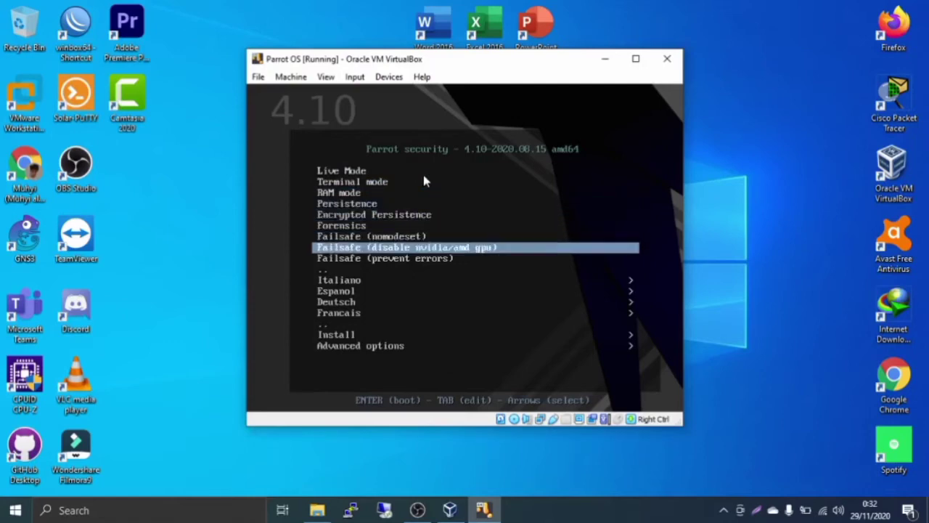
key("Down")
key("Down")
key("Down")
key("Down")
key("Down")
key("Down")
key("Down")
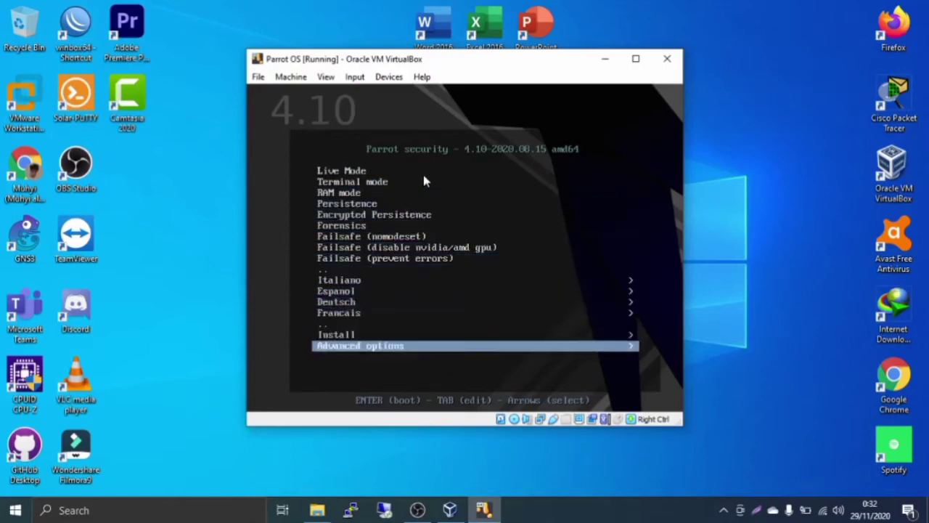
key("Return")
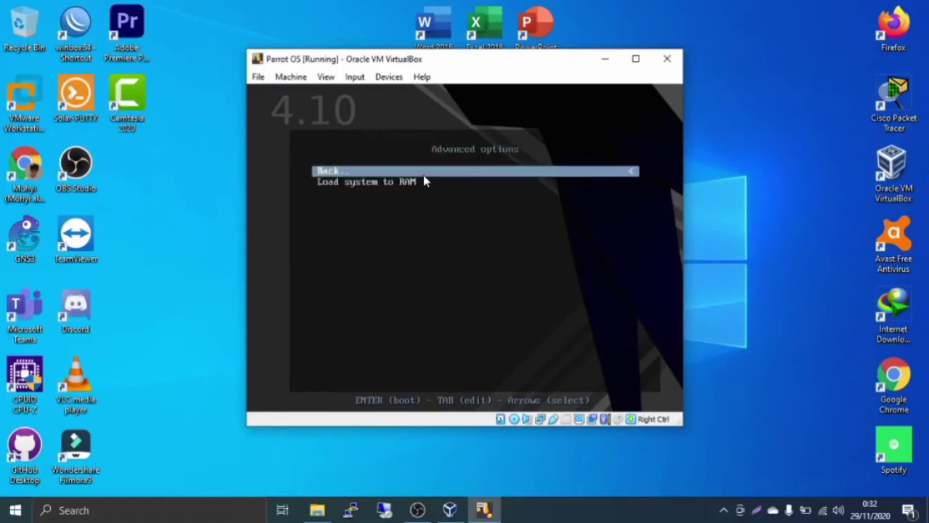
key("Return")
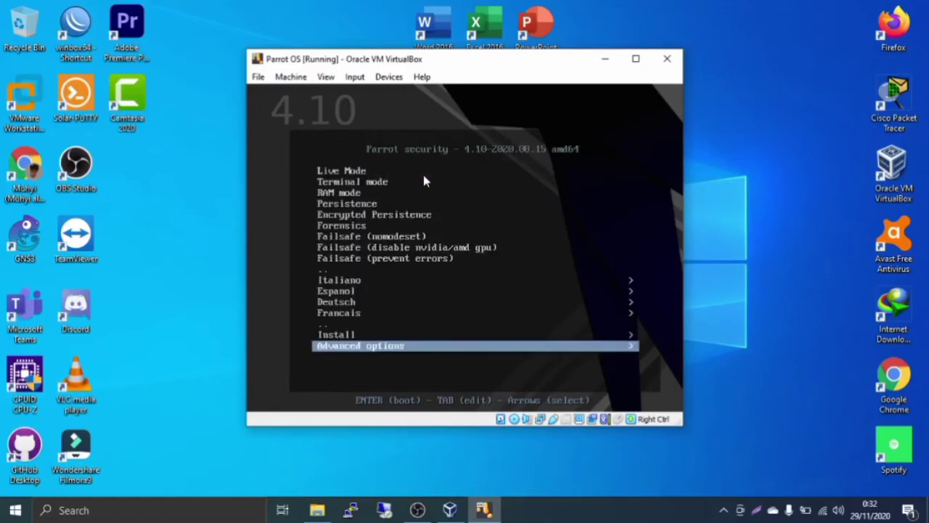
key("Up")
key("Return")
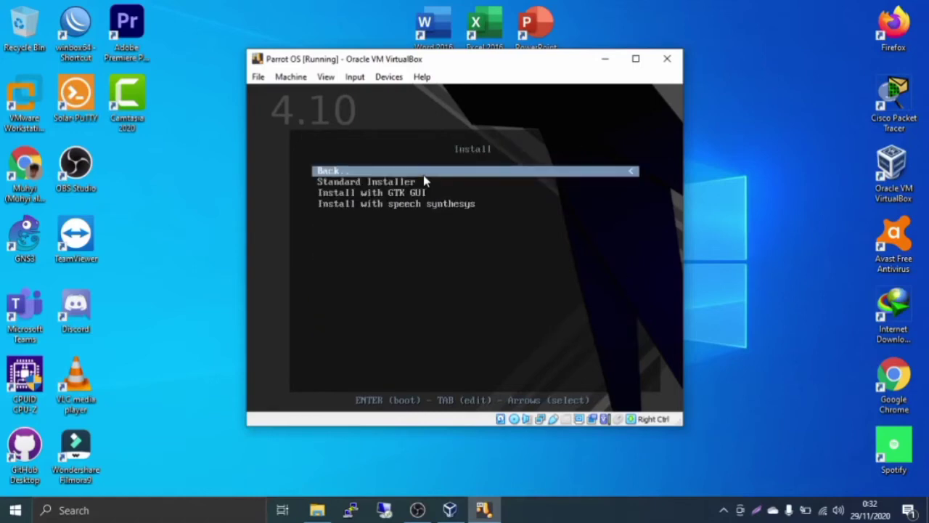
key("Down")
key("Down")
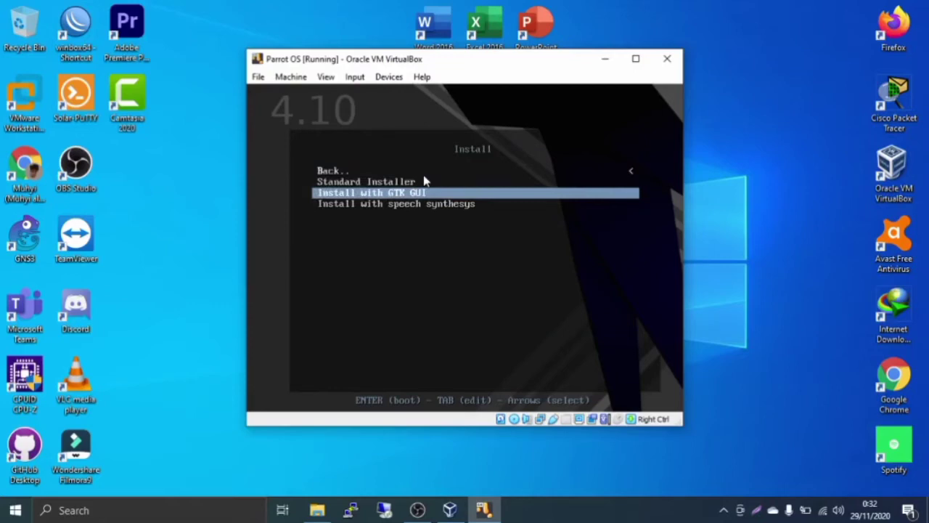
key("Return")
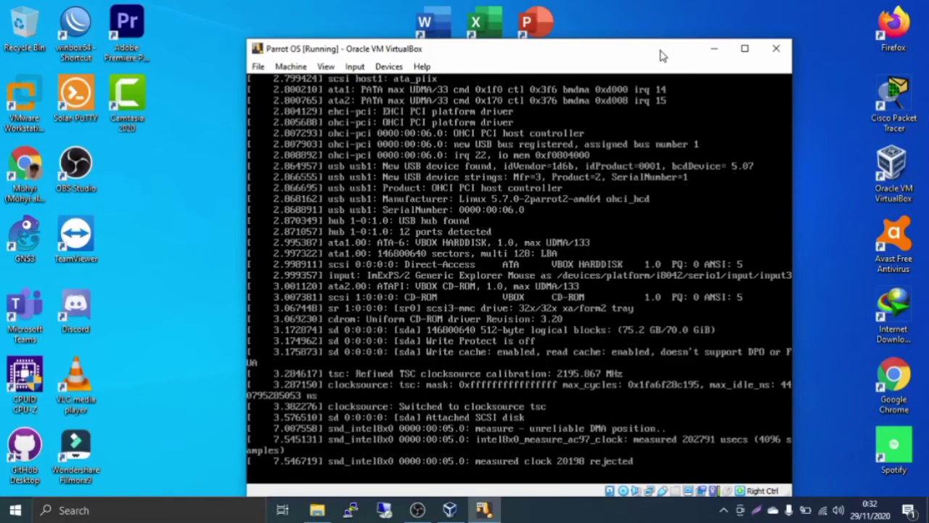
Move the VM window up-left while Parrot boots to the Select a language screen
left_click_drag(661, 55, 644, 46)
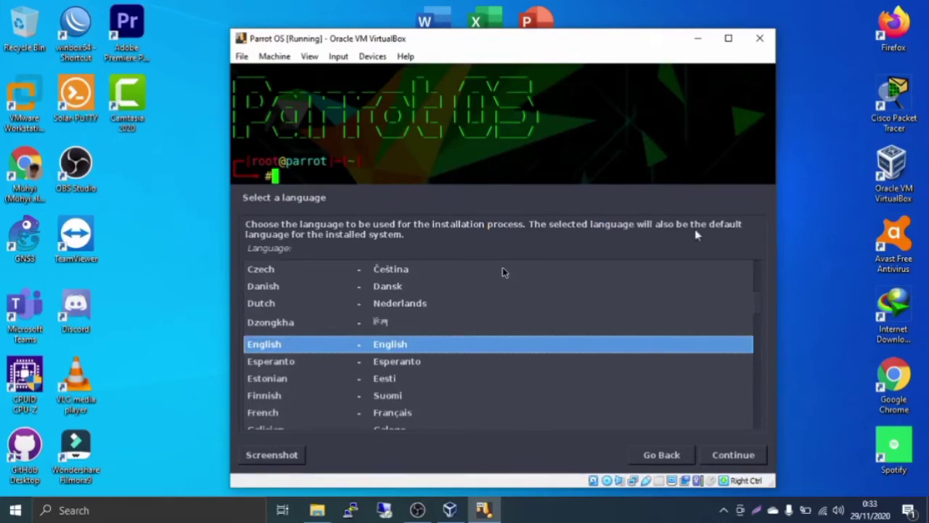
Keep English as the installer language and continue, closing the mouse-capture notices
left_click(755, 145)
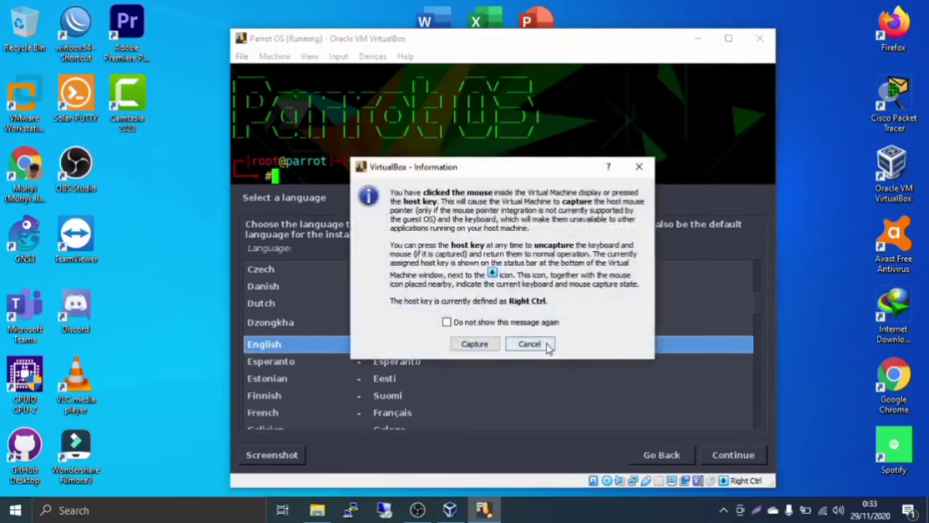
left_click(548, 345)
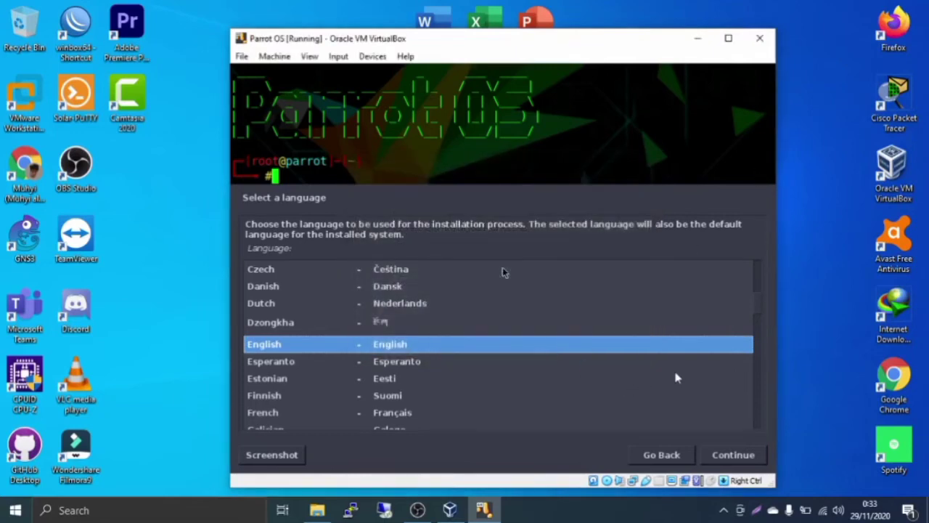
left_click(724, 456)
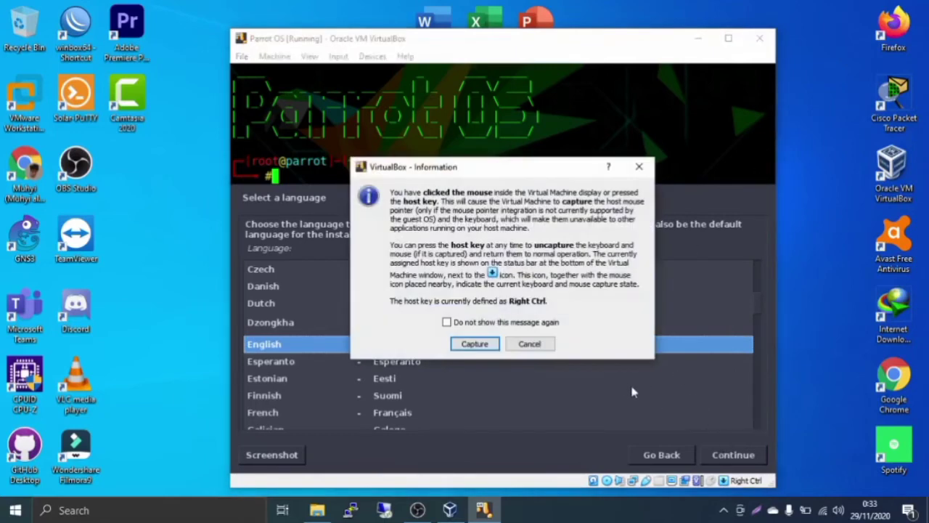
left_click(549, 345)
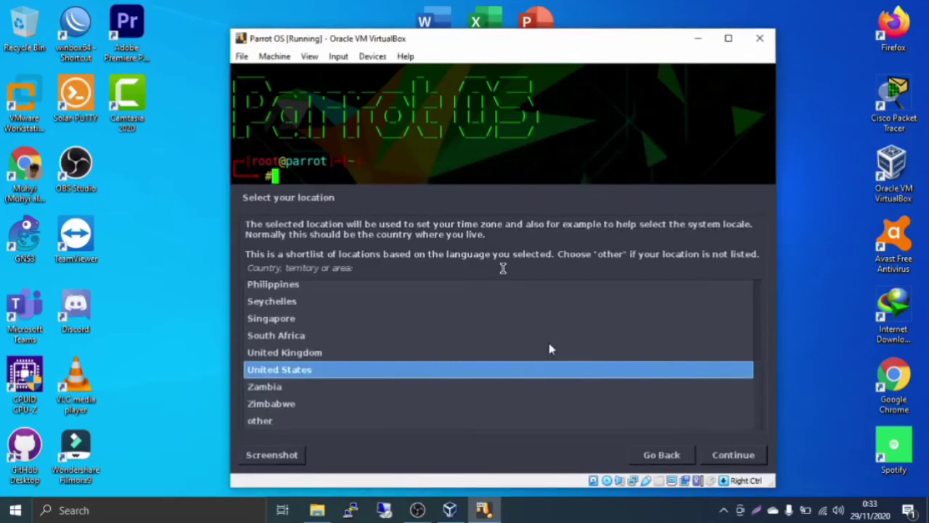
Choose other > Asia > Indonesia as the location
key("Down")
key("Down")
key("Down")
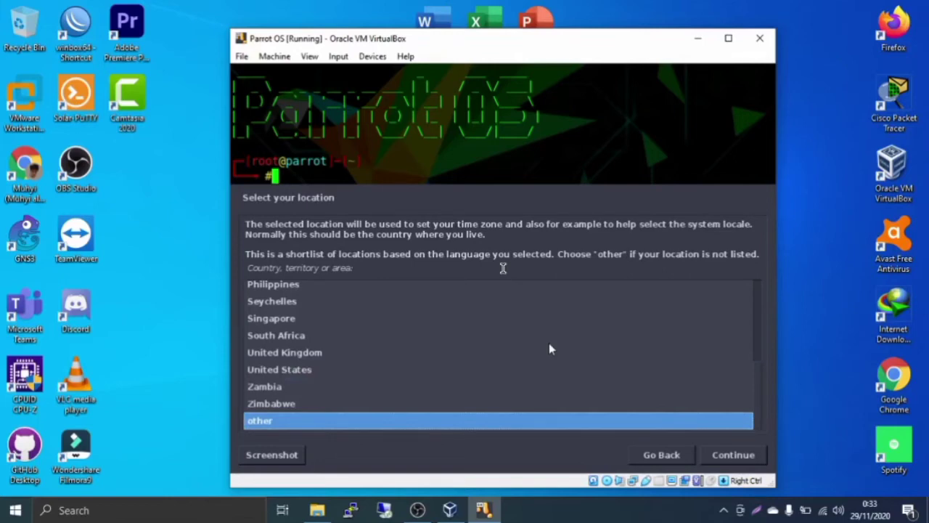
key("Return")
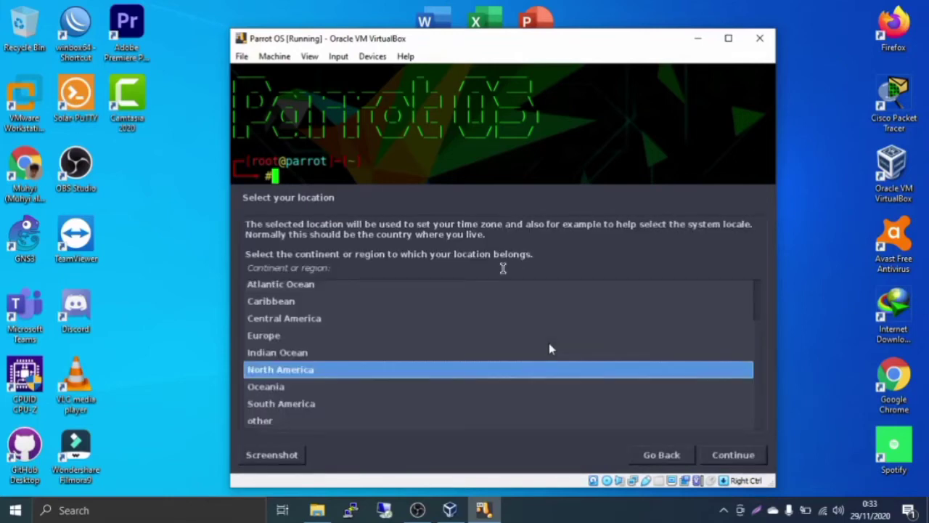
key("Up")
key("Up")
key("Up")
key("Up")
key("Up")
key("Up")
key("Up")
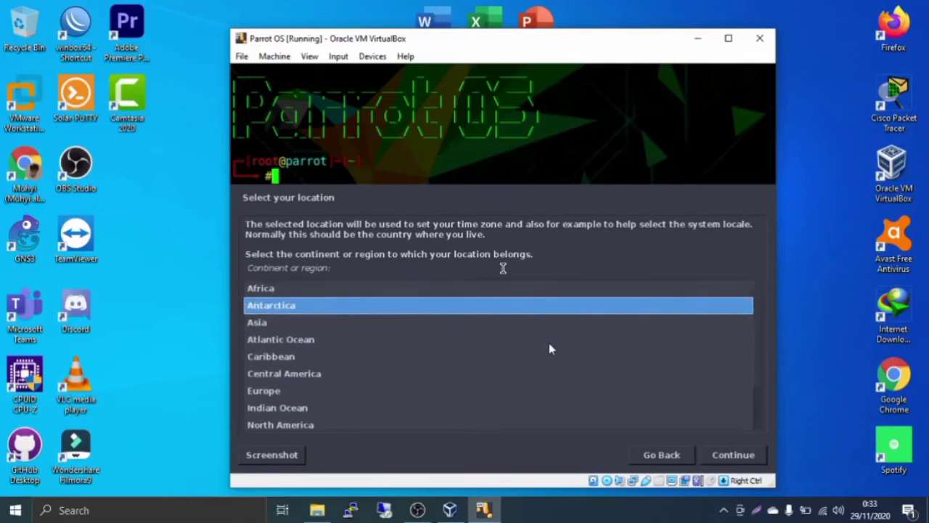
key("Down")
key("Return")
key("Down")
key("Down")
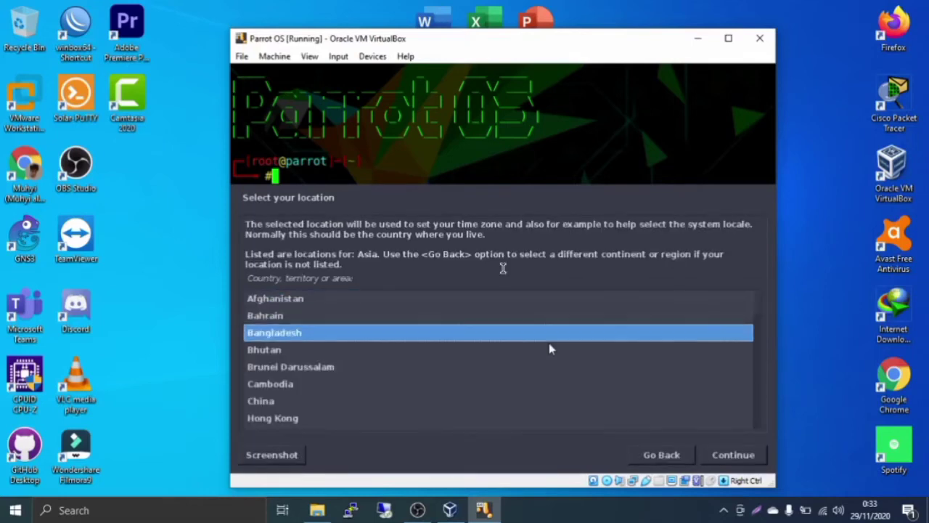
key("Down")
key("Down")
key("Down")
key("Down")
key("Down")
key("Down")
key("Down")
key("Down")
key("Down")
key("Down")
key("Up")
key("Up")
key("Up")
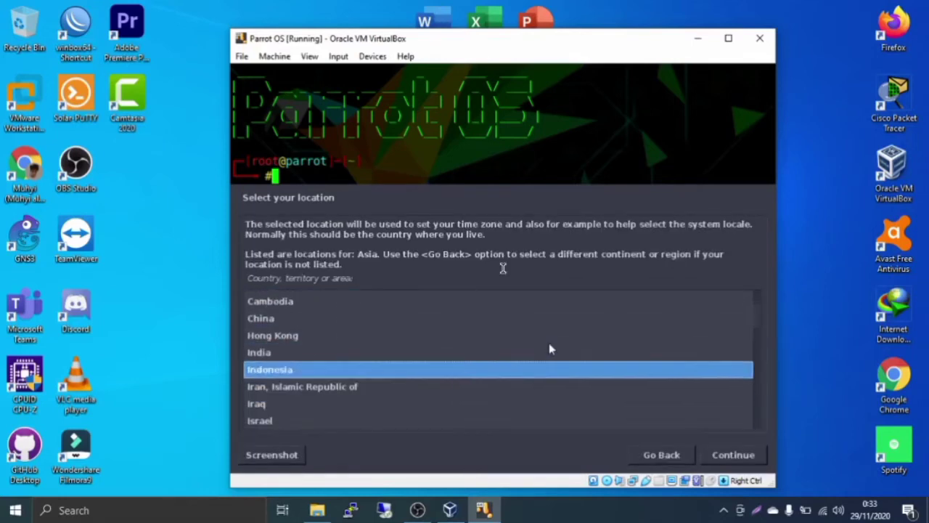
key("Return")
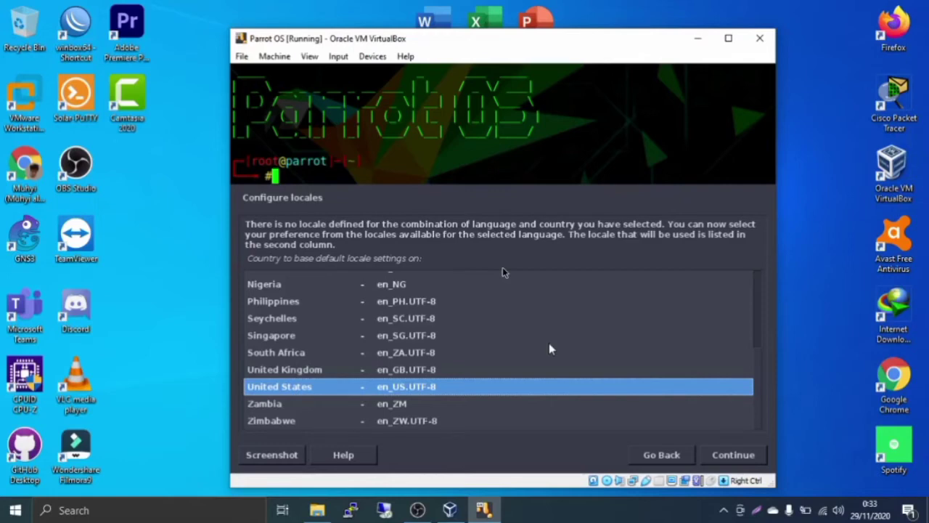
Accept the United States en_US.UTF-8 locale and the American English keymap
key("Return")
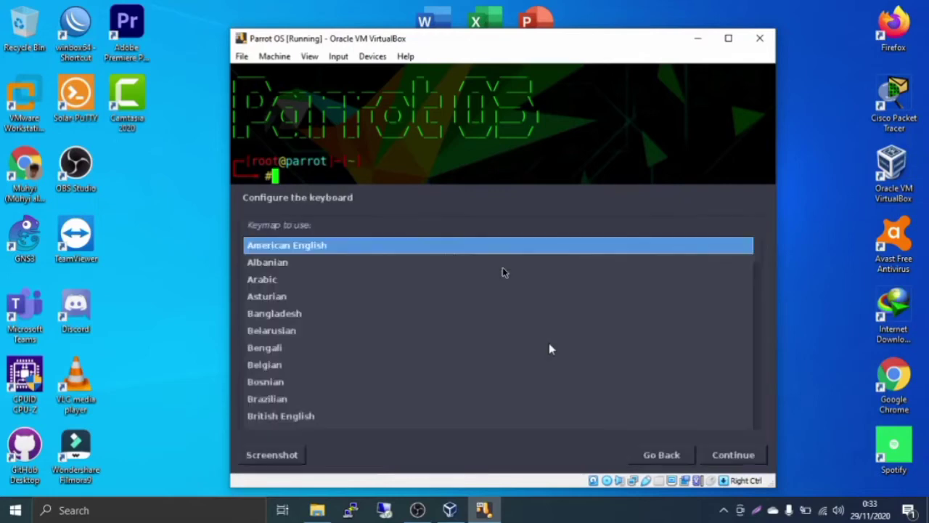
key("Return")
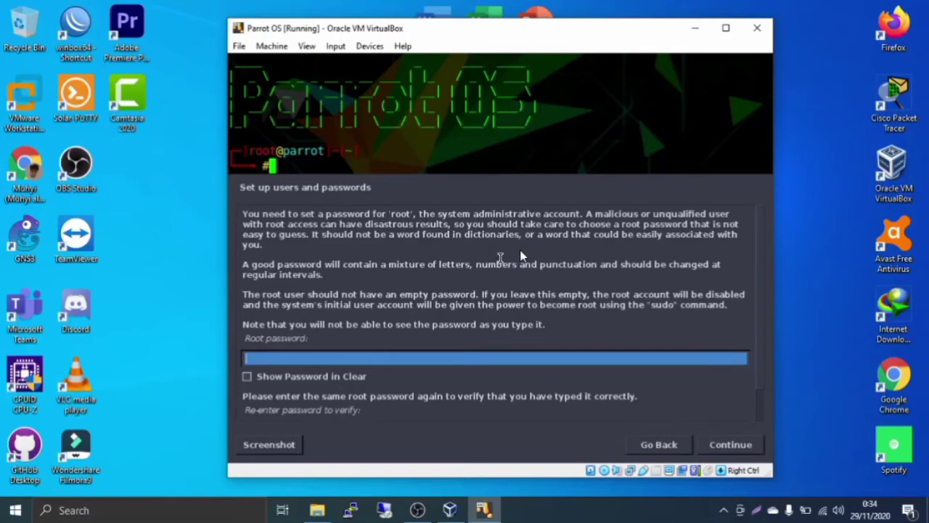
Enter the root password, check it with Show Password, re-enter it, and continue
key("Tab")
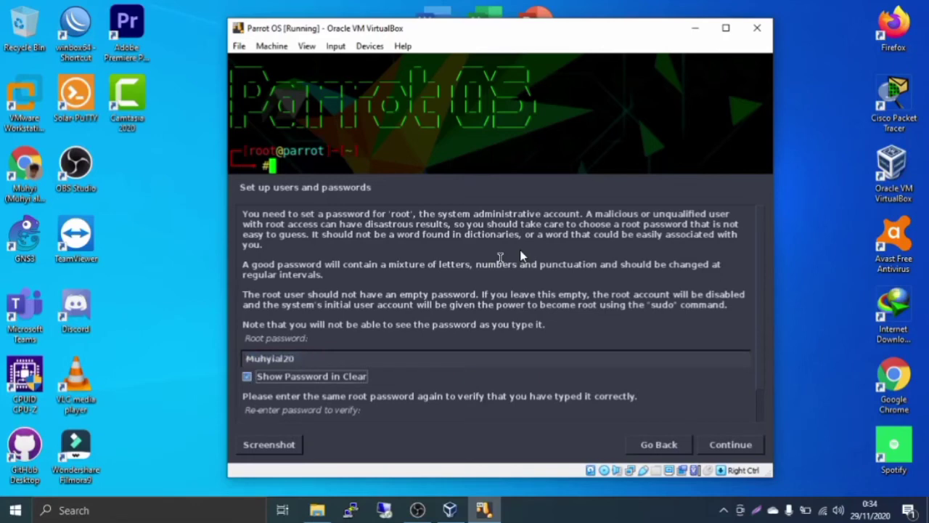
key("Tab")
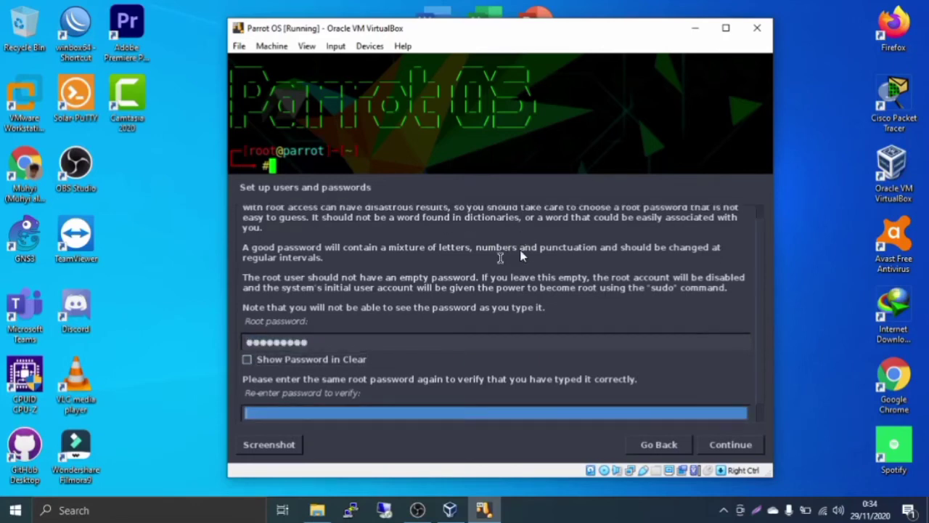
key("Tab")
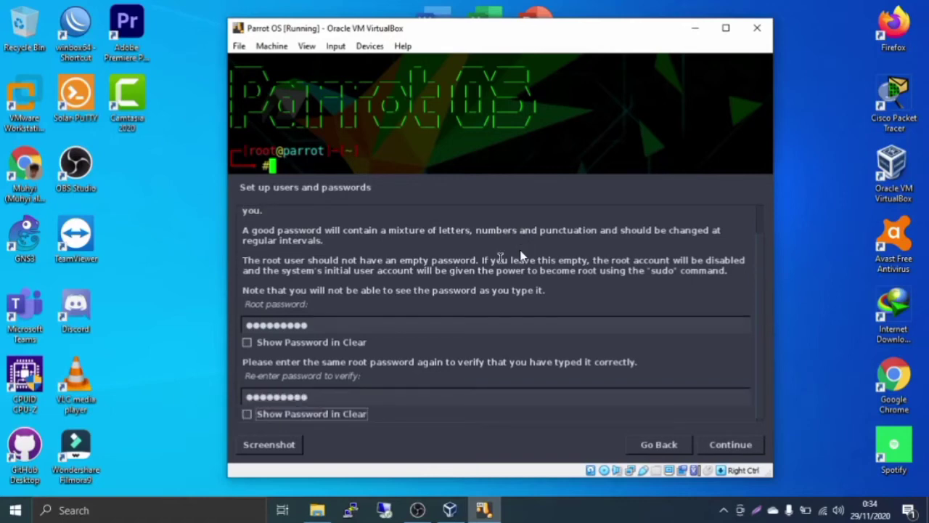
key("Return")
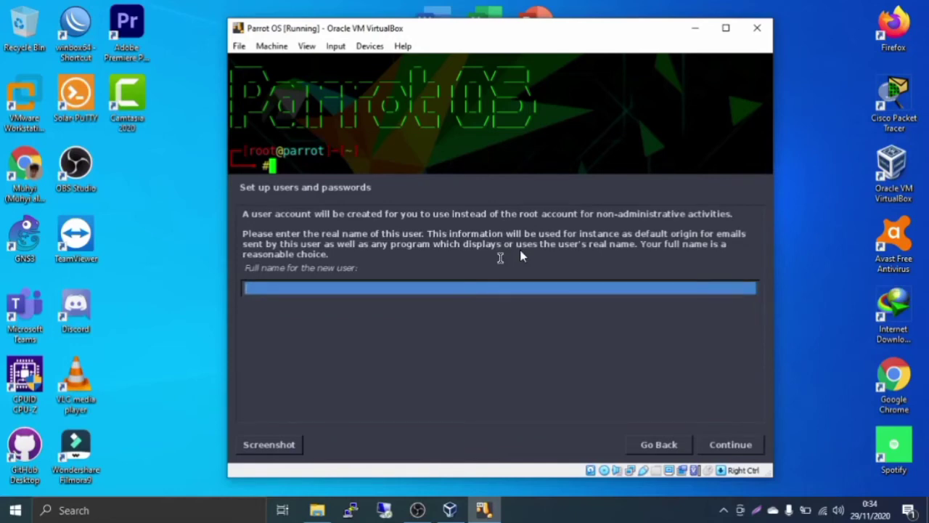
Enter the new user's full name and accept the suggested username
type("bahrianetwork")
key("Return")
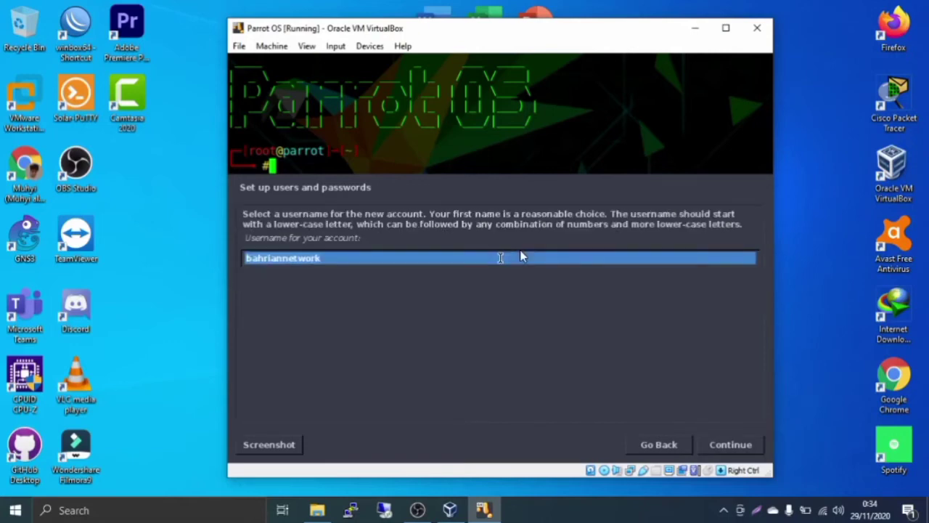
key("Return")
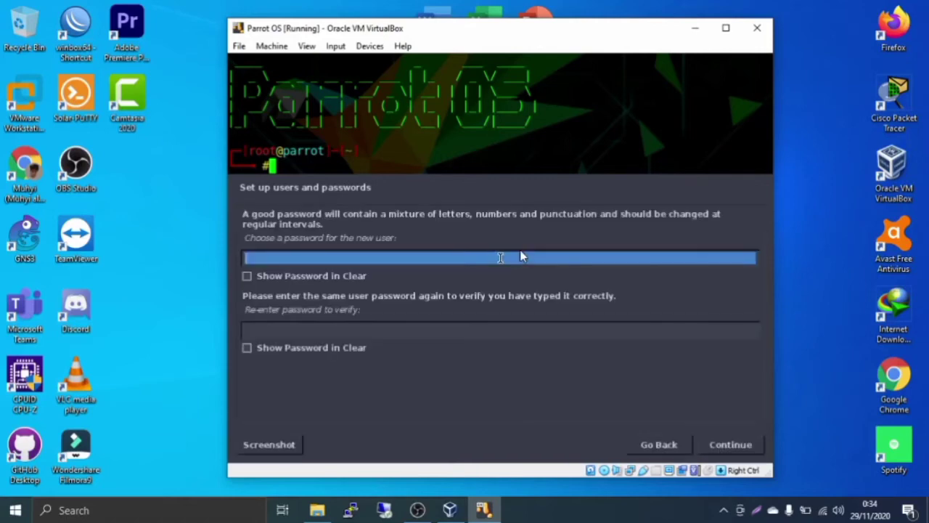
Set the new user's password, check it, re-enter it, and continue
type("•••••••••")
key("Tab")
key("space")
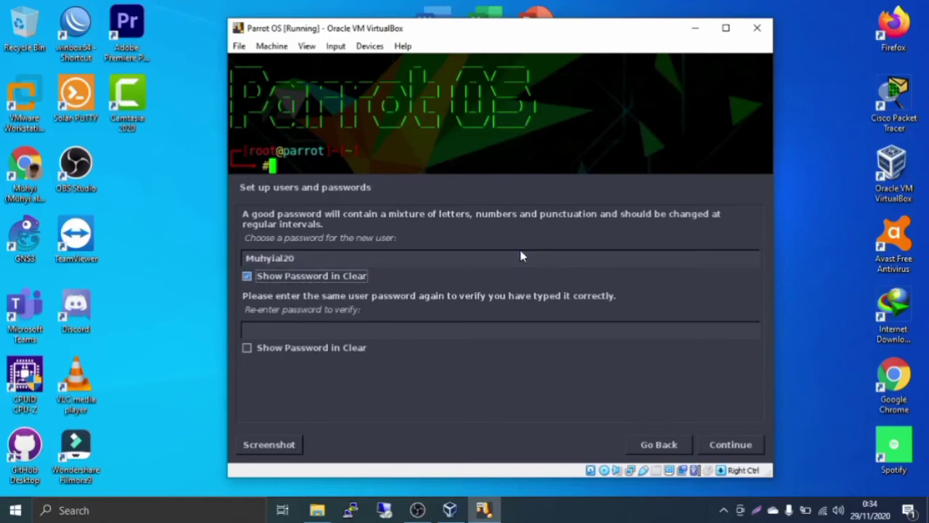
key("space")
key("Tab")
type("•••••••••")
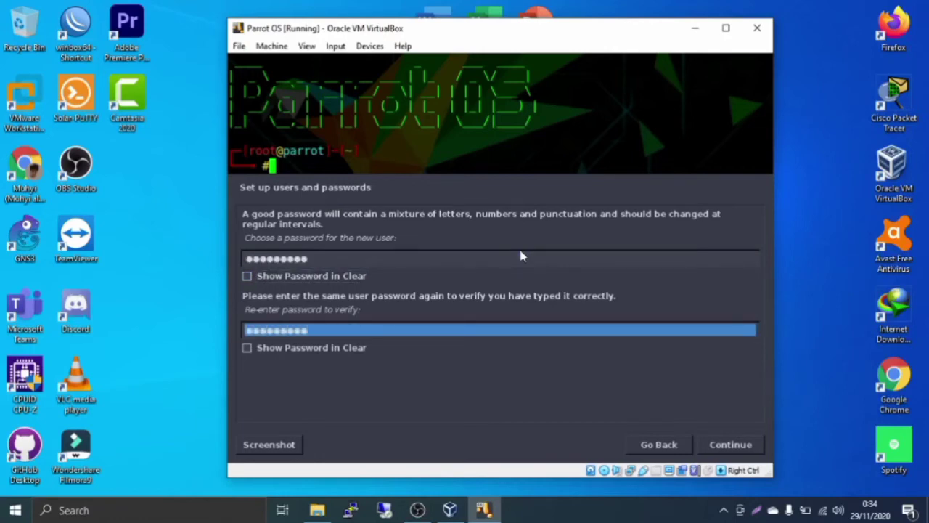
key("Return")
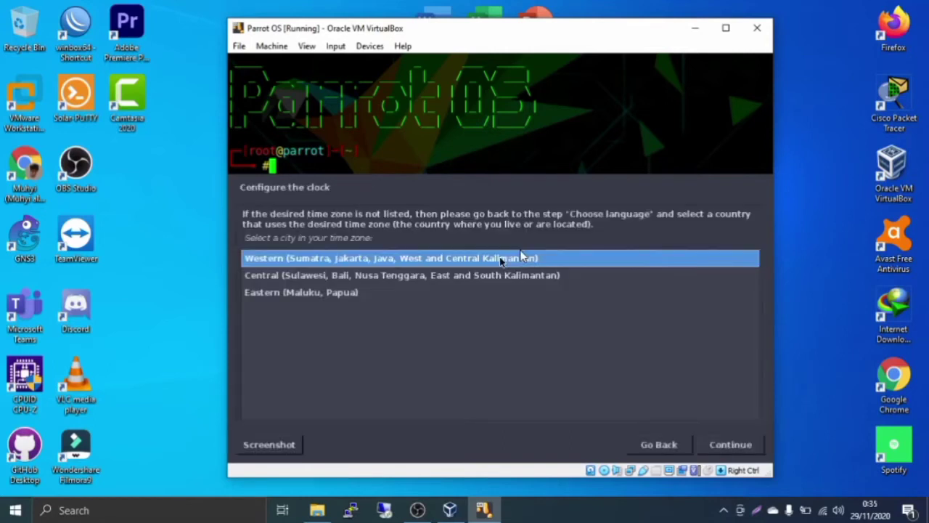
Keep the Western (Sumatra, Jakarta…) time zone and continue to Partition disks
key("Down")
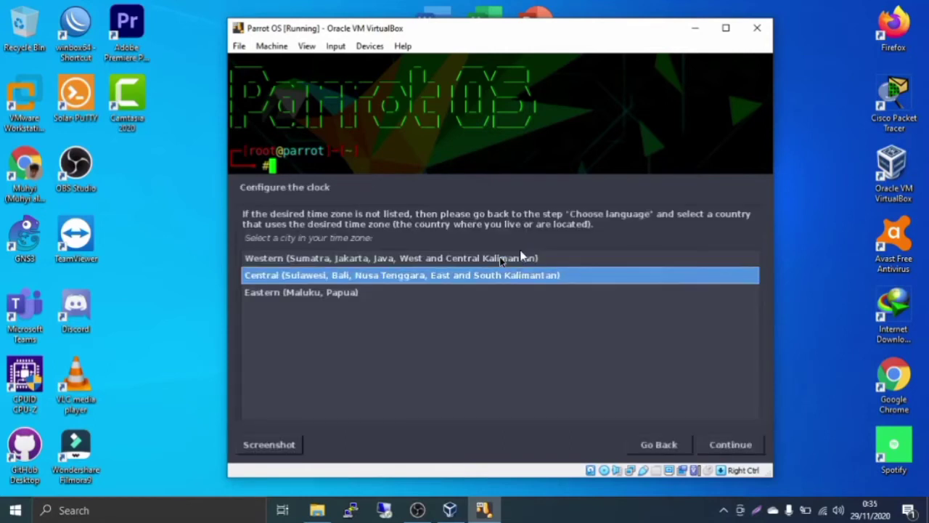
key("Up")
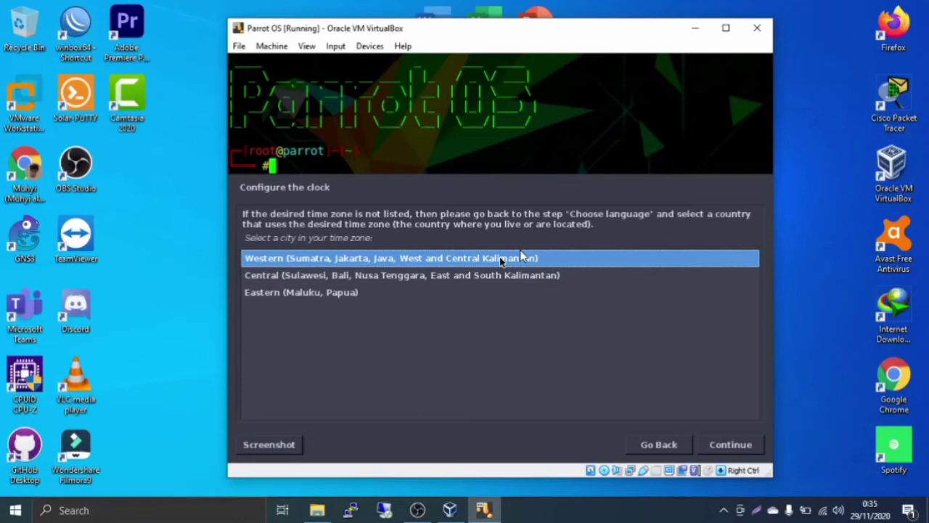
key("Return")
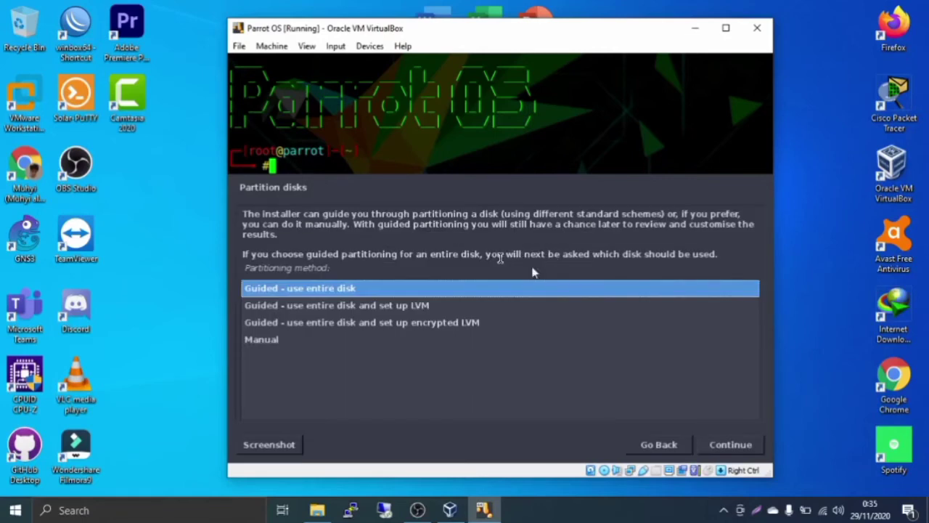
Use guided partitioning on the whole 75.2 GB SCSI1 disk with all files in one partition
key("Down")
key("Up")
key("Return")
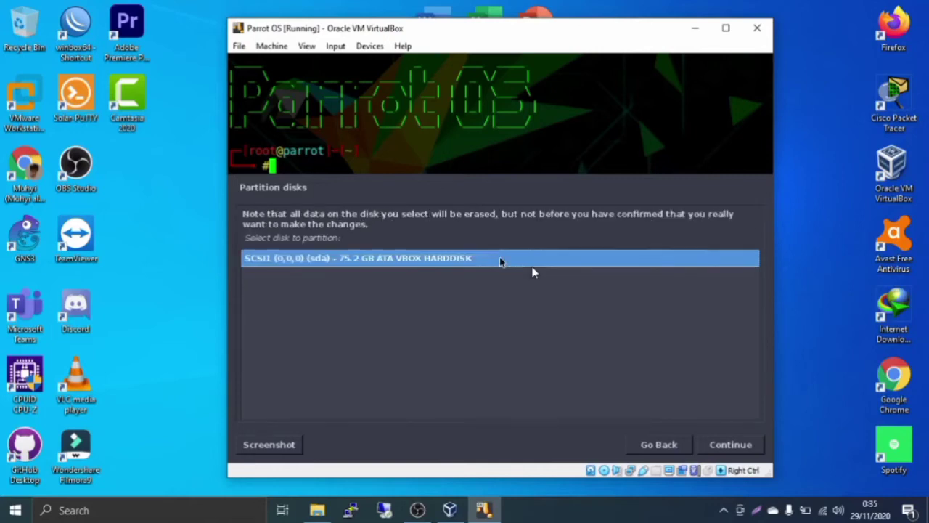
key("Return")
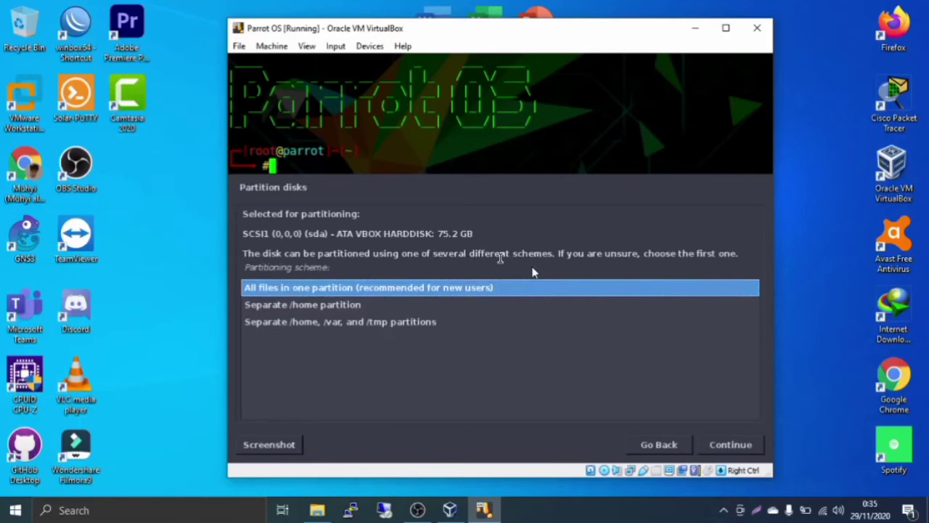
key("Return")
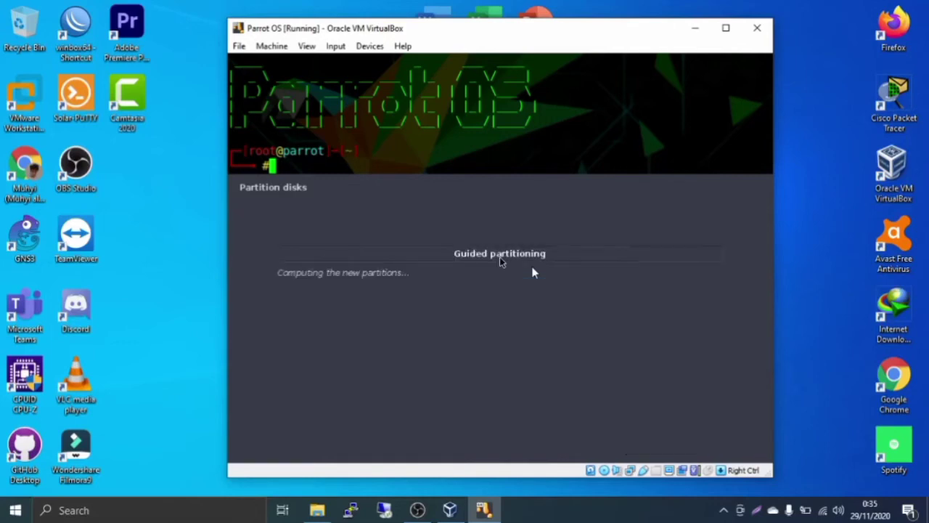
Finish partitioning, answer No to adding swap, and select Yes to write changes
key("Return")
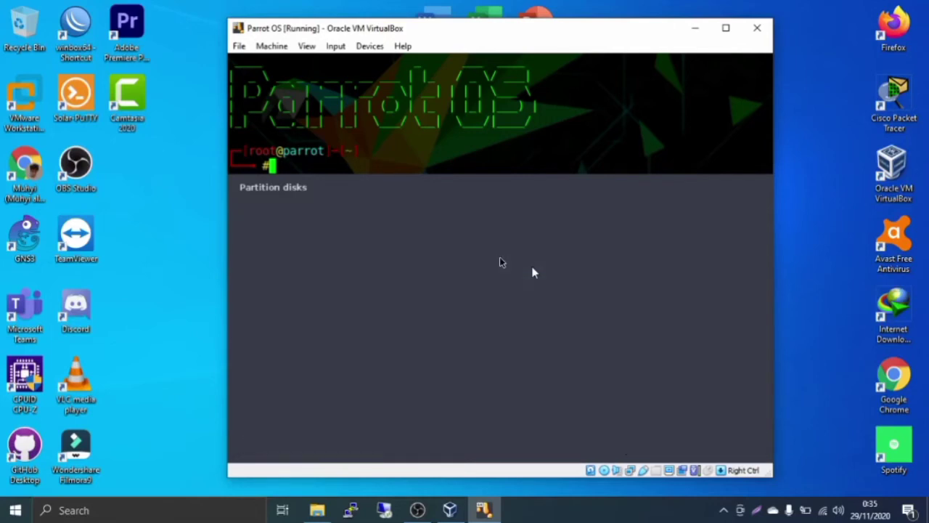
key("Down")
key("Return")
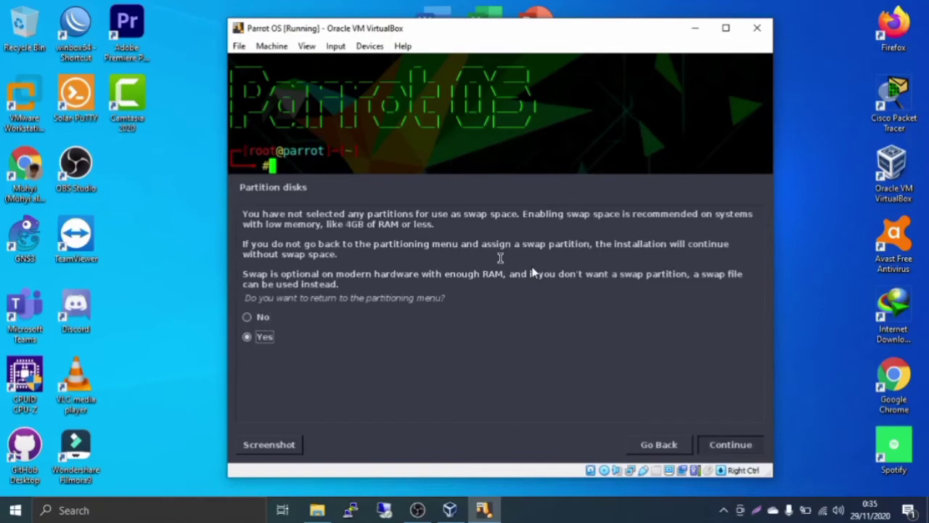
key("Return")
key("Up")
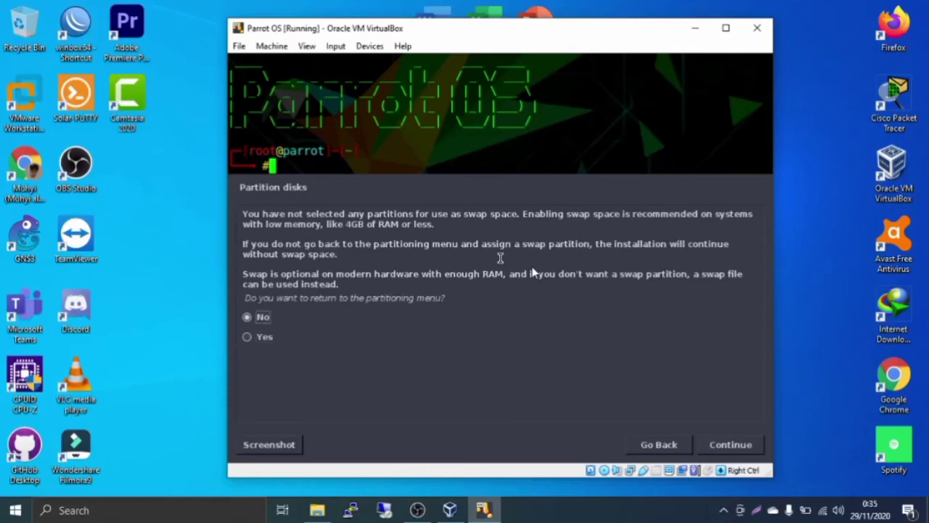
key("Return")
key("Down")
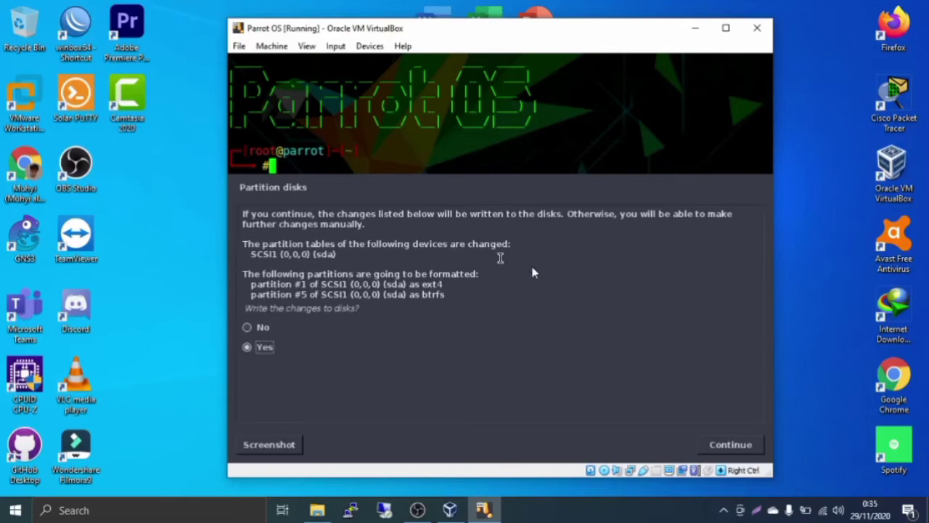
Confirm writing the sda partition table and let the installation run through to reboot
key("Return")
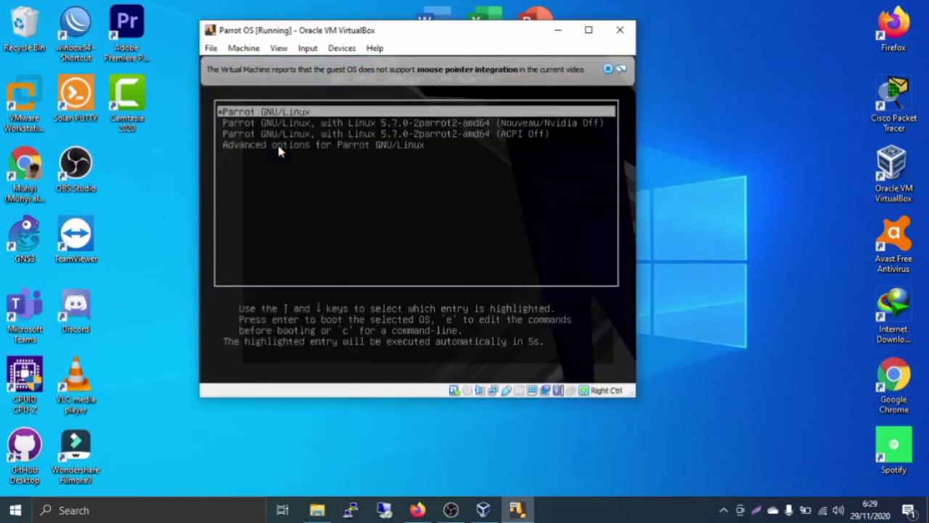
Close the mouse-integration notice and boot the default Parrot GNU/Linux entry from GRUB
key("Down")
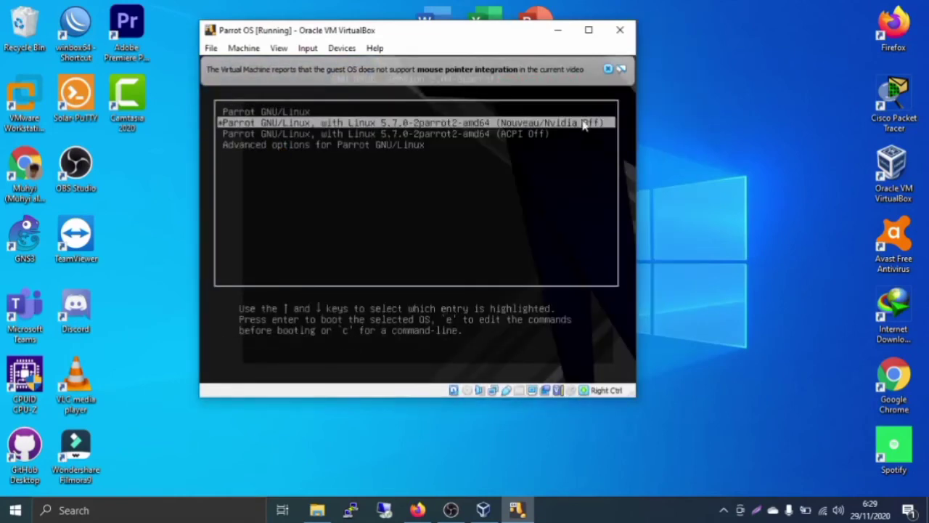
left_click(608, 69)
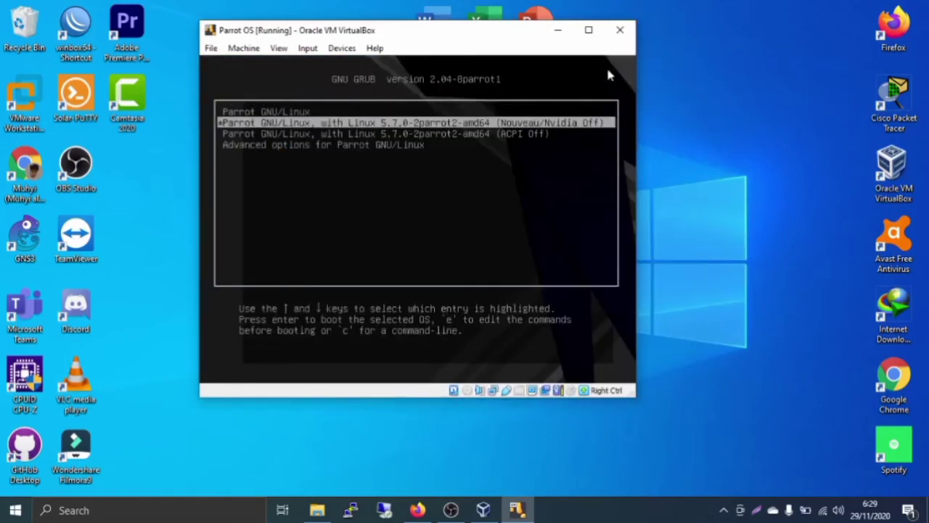
key("Down")
key("Up")
key("Up")
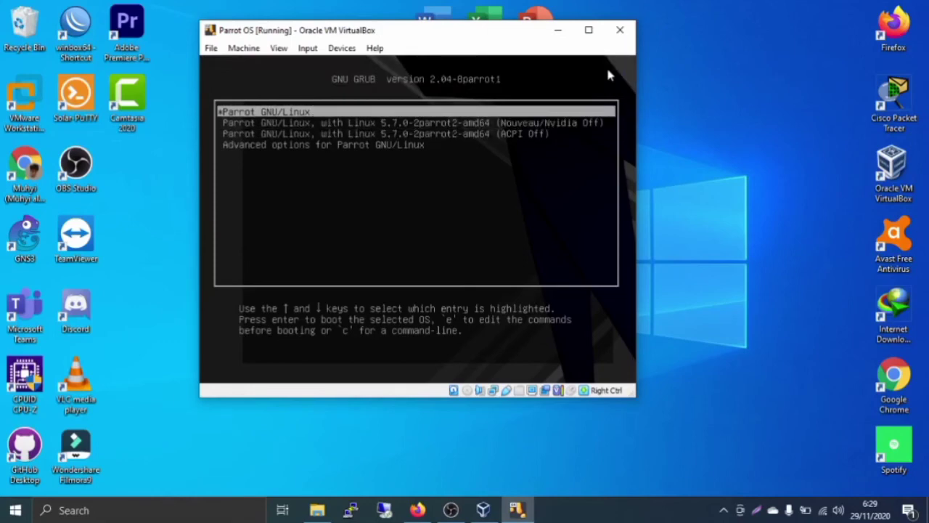
key("Down")
key("Down")
key("Up")
key("Down")
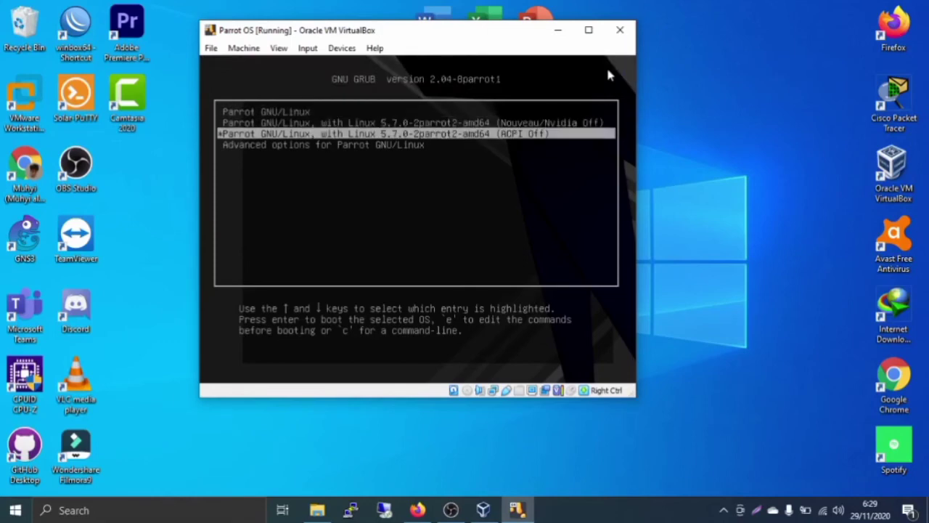
key("Up")
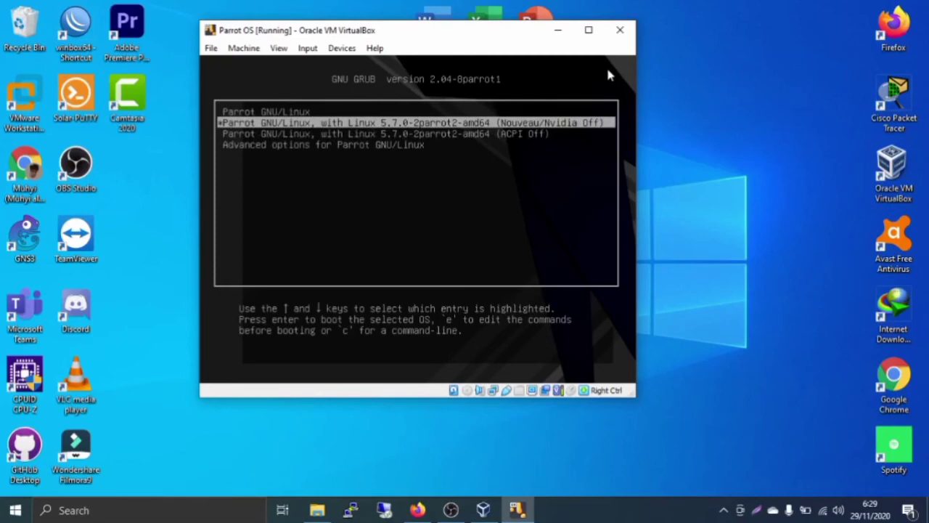
key("Up")
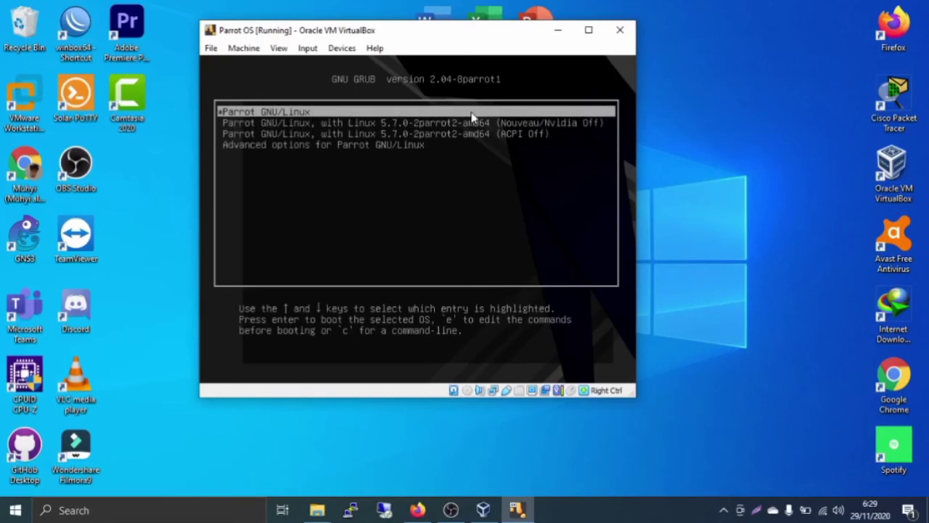
key("Return")
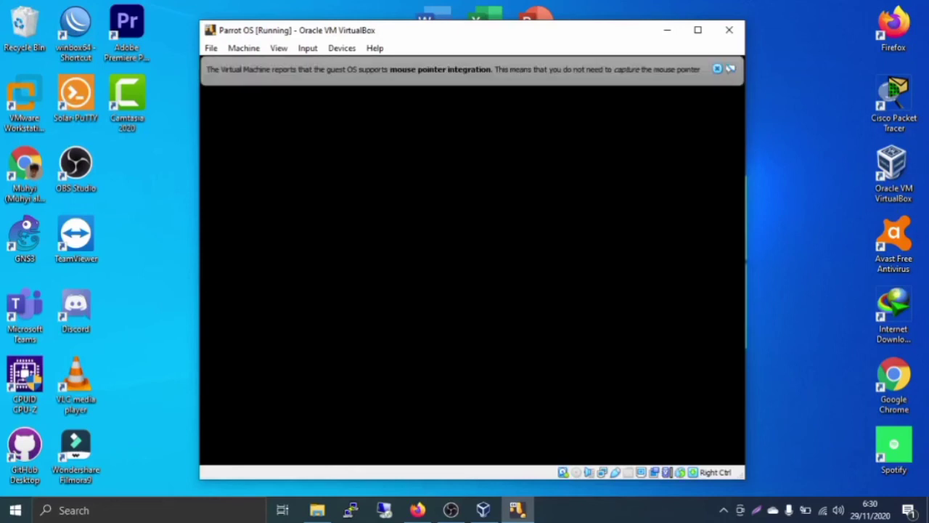
Close the mouse-pointer integration notice and enter the user's password on the login screen
left_click(729, 67)
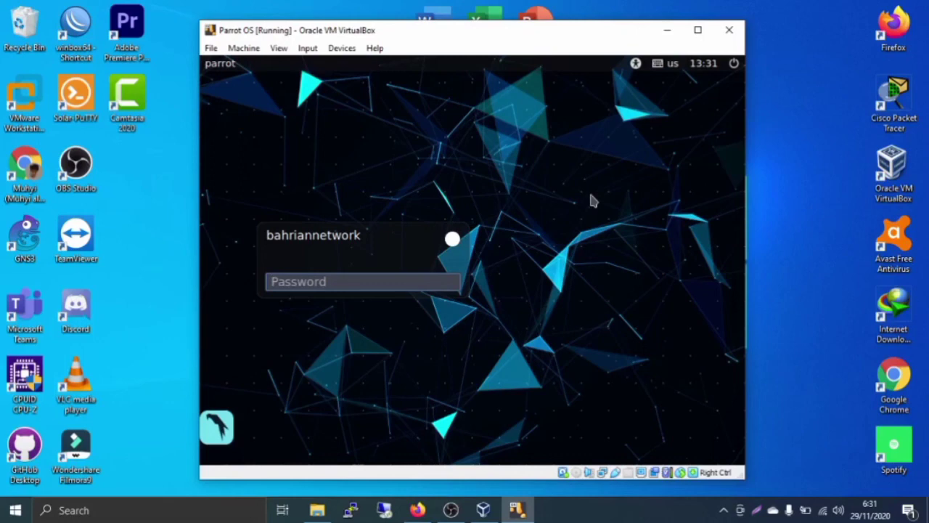
type("••••••")
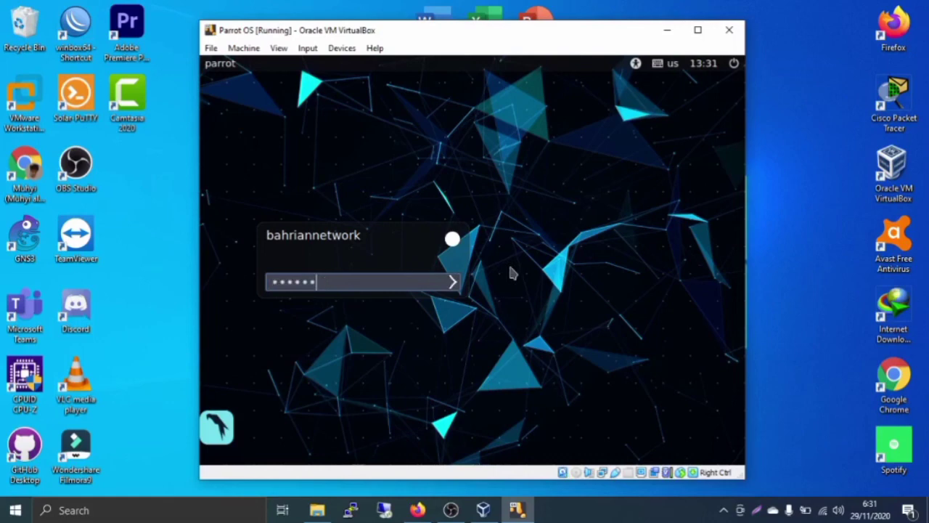
Submit the password to log in to the Parrot MATE desktop
key("Return")
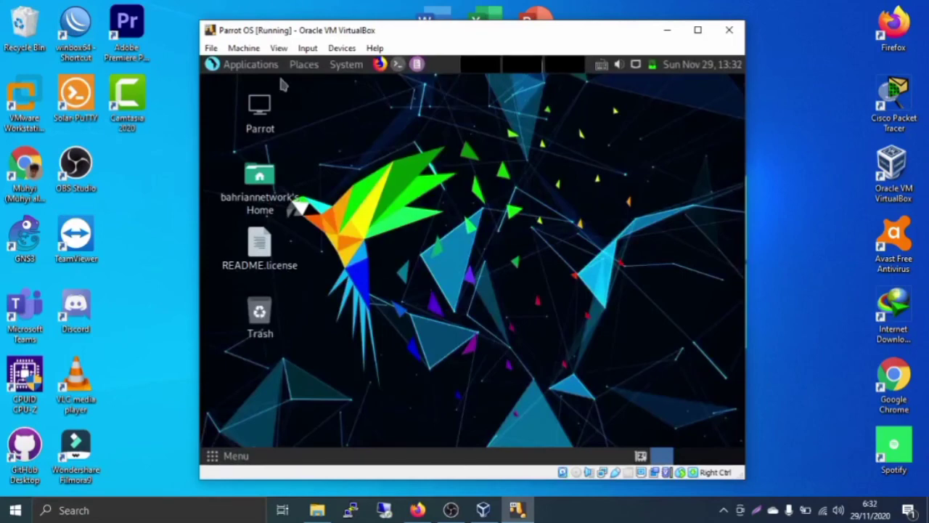
Open the Parrot Applications menu, then dismiss it by clicking the empty desktop
left_click(250, 65)
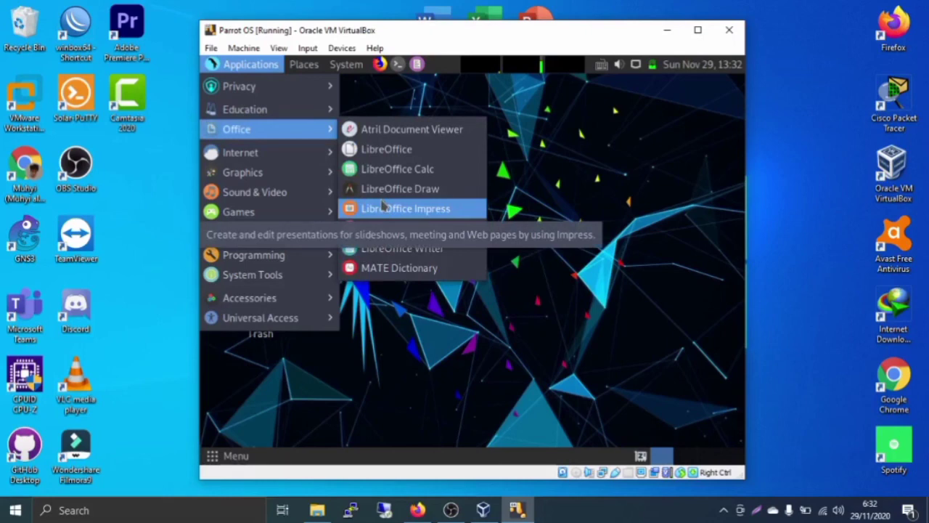
left_click(573, 106)
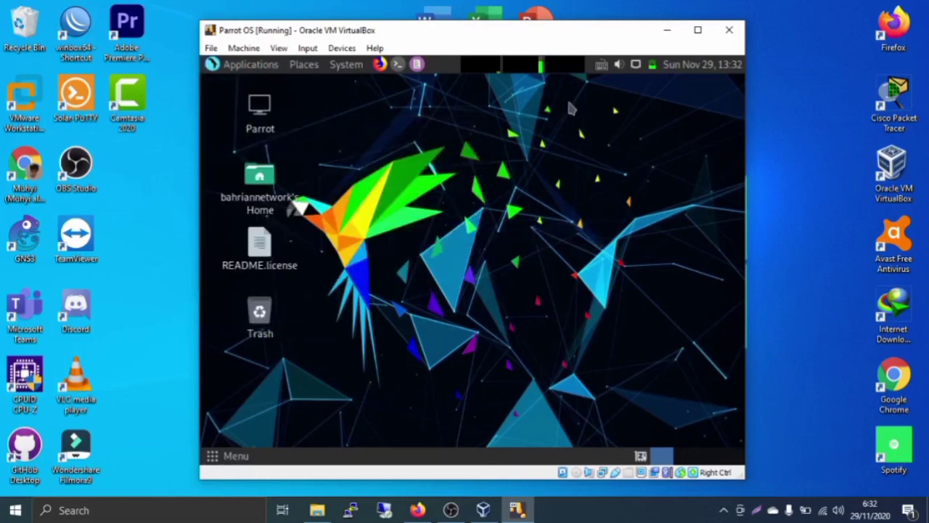